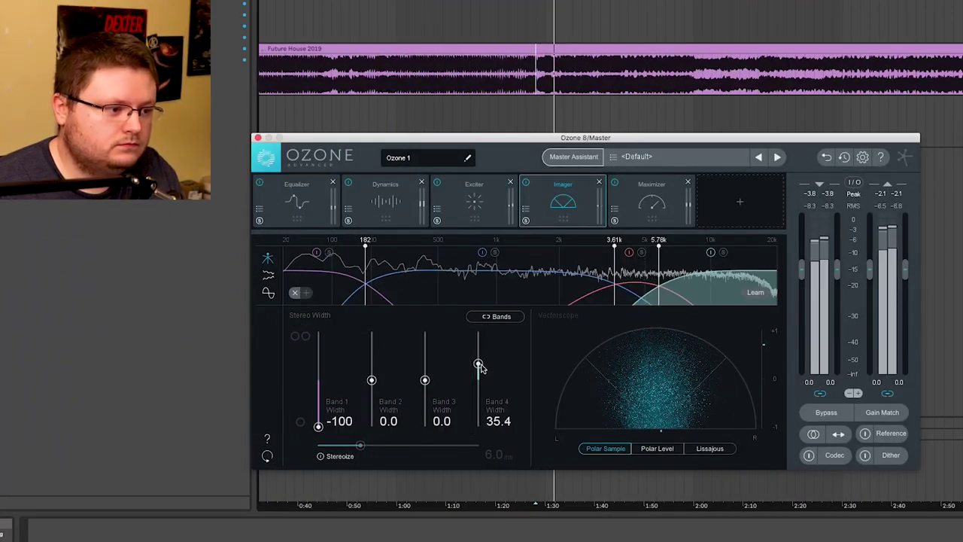
Set Imager bands 2–4 widths to 16.5, 16.5 and 24.1, keeping Band 1 at -100
drag(424, 380, 477, 368)
drag(371, 380, 412, 375)
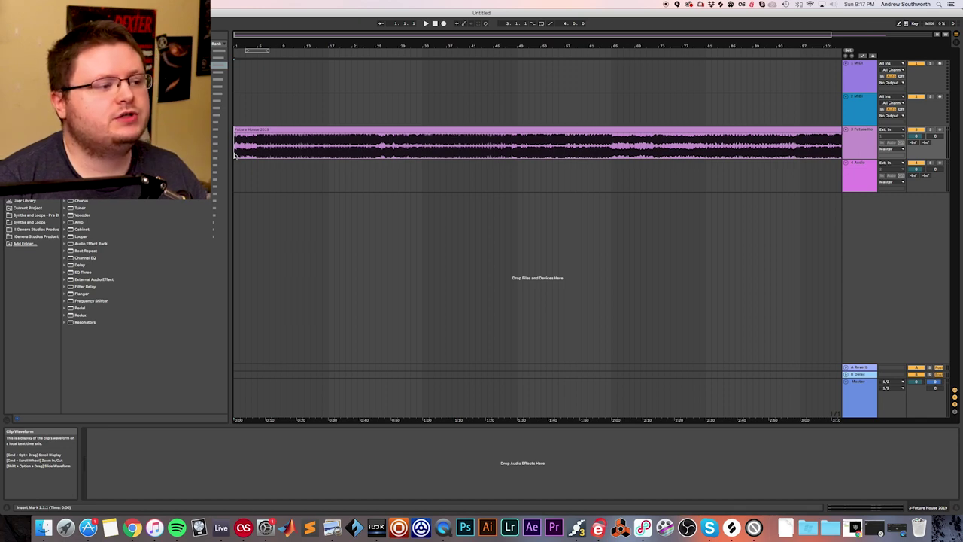
Play the unmastered Future House 2019 track from around bar 31, then select the Master track
scroll(241, 153, right, 1)
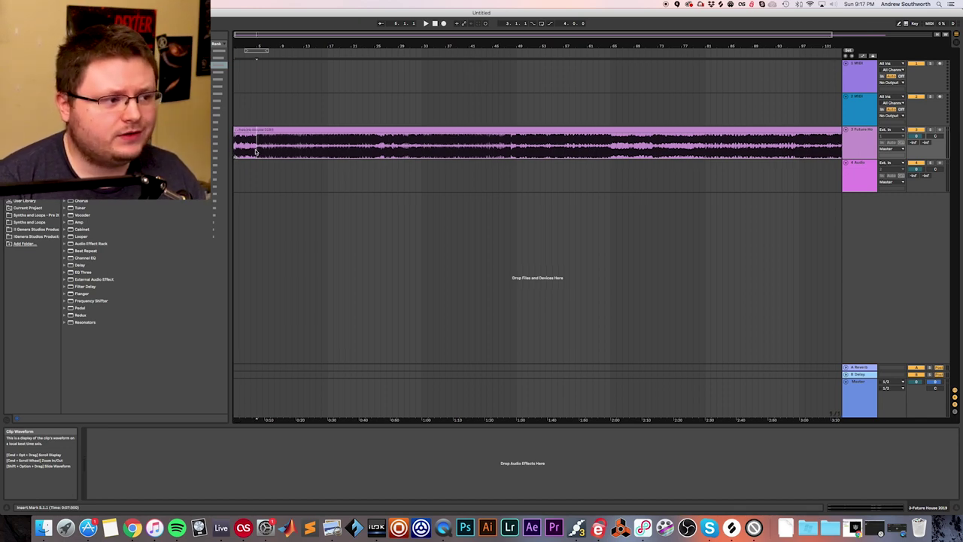
key(space)
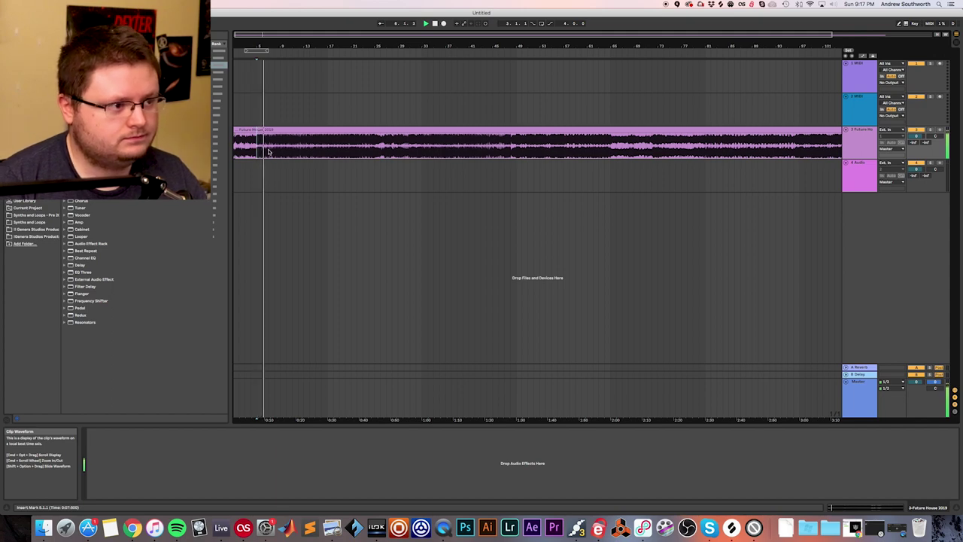
click(409, 148)
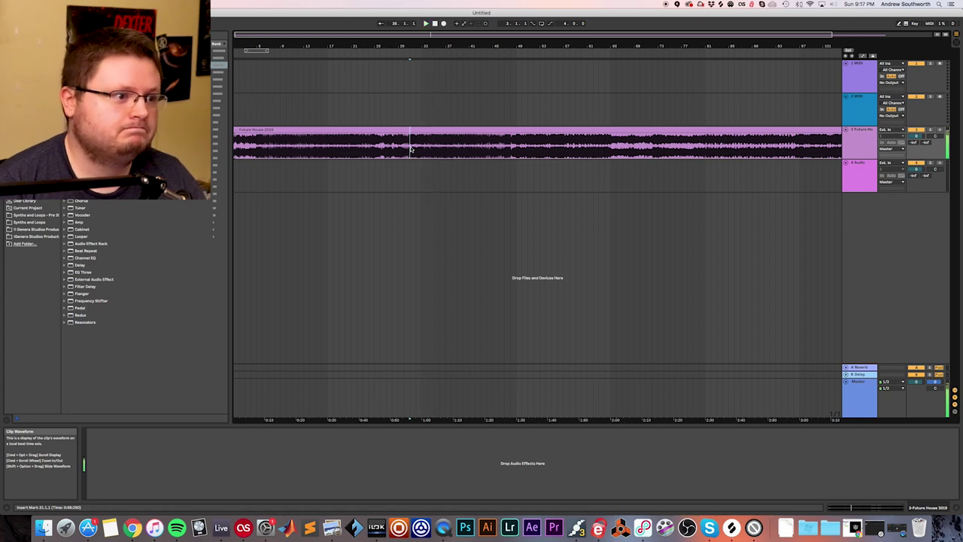
click(866, 143)
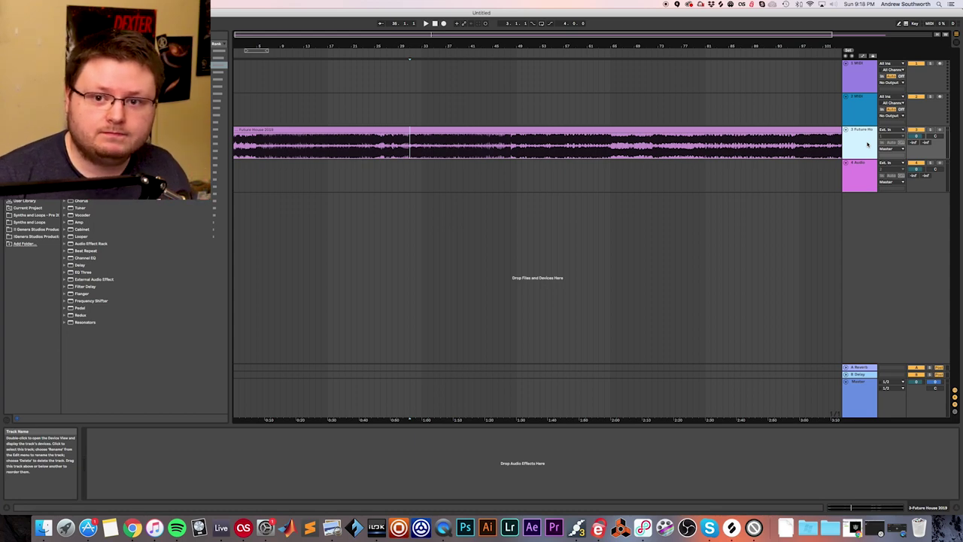
click(858, 381)
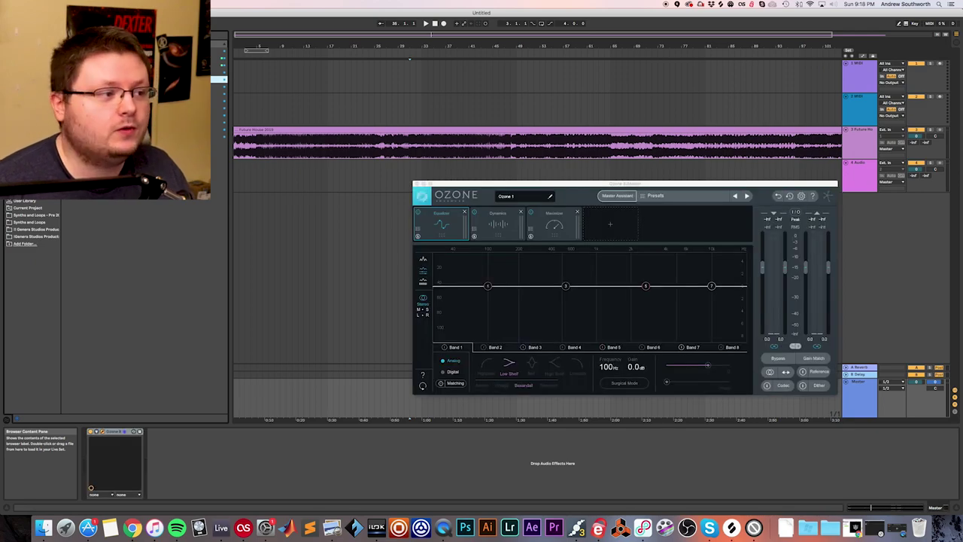
Move the Ozone window higher and bring up the Global Presets list
drag(577, 187, 417, 153)
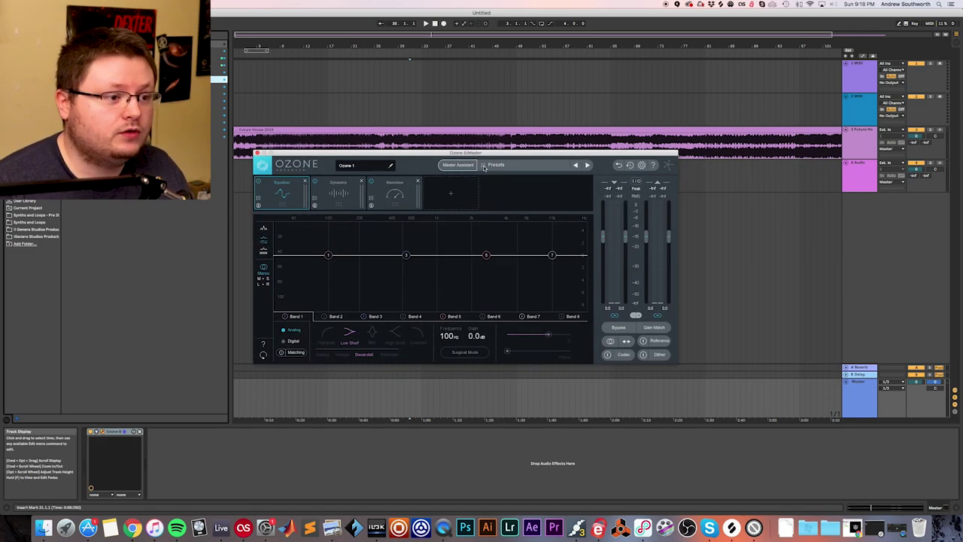
click(488, 166)
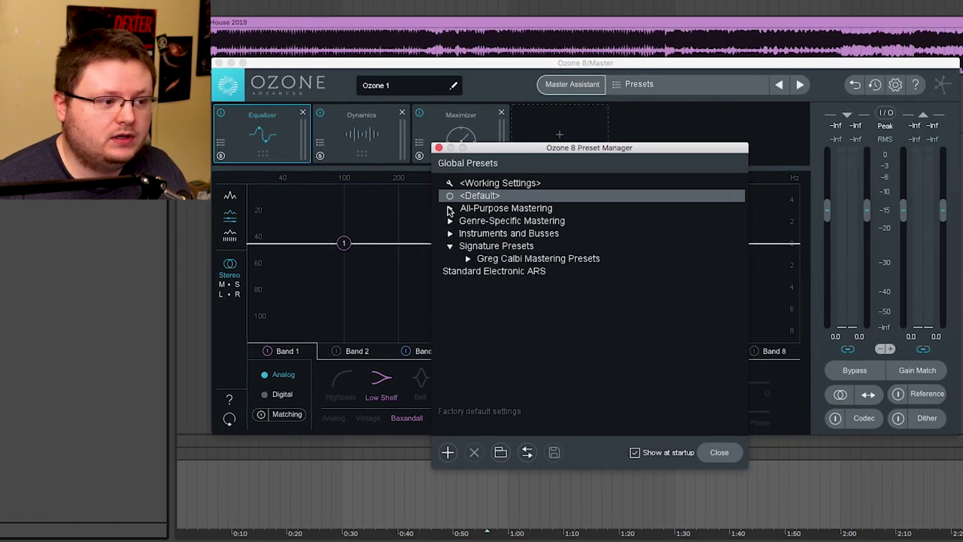
Expand the Genre-Specific Mastering preset folder and browse its presets
click(449, 221)
scroll(479, 303, down, 2)
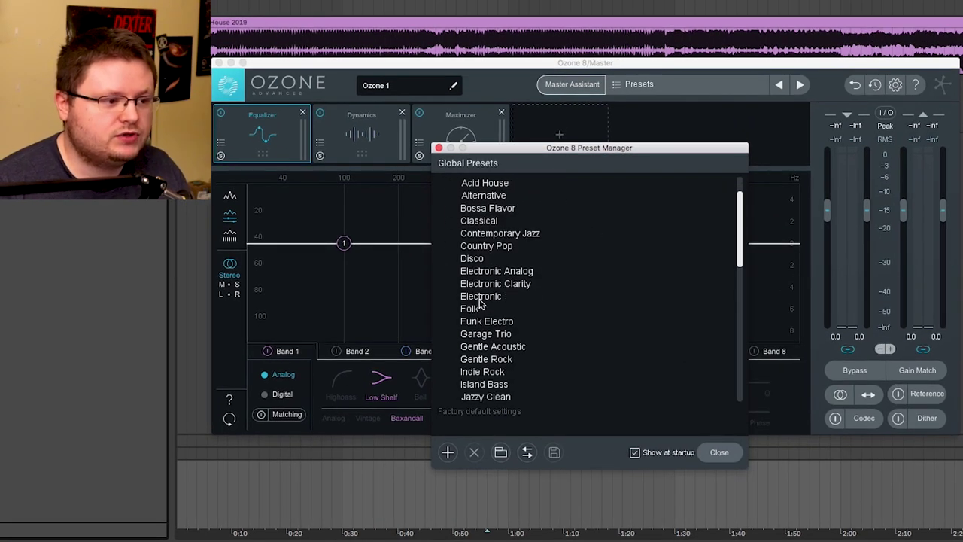
click(439, 148)
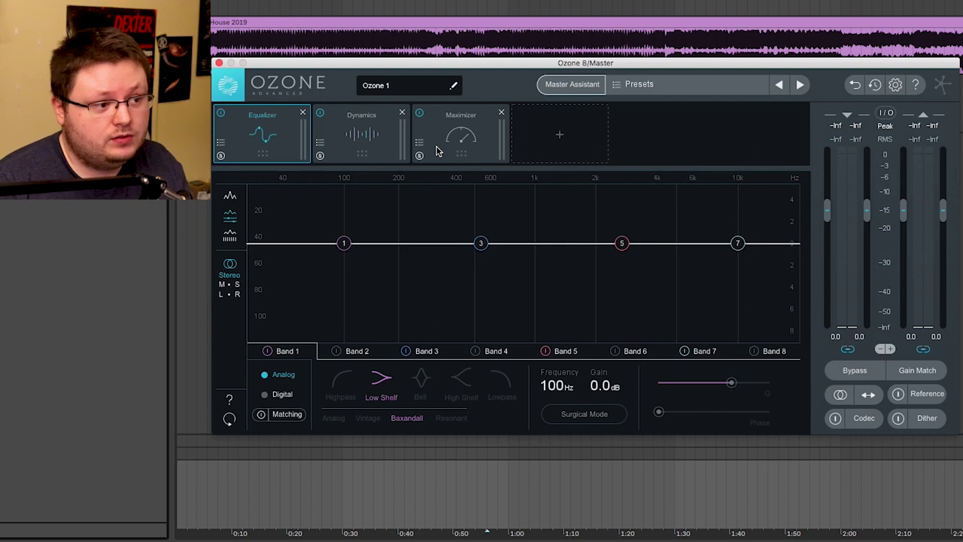
click(618, 85)
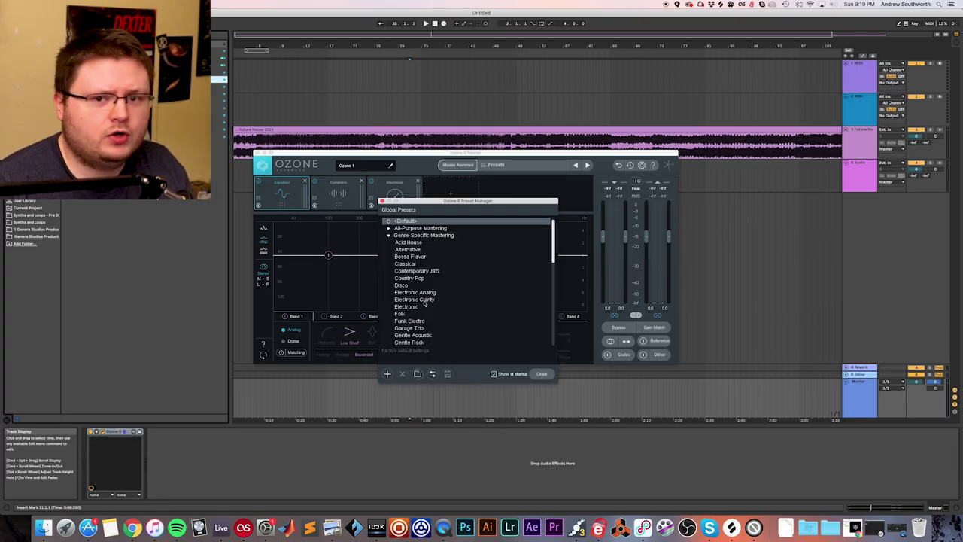
Load the Electronic Analog preset, enable the Ozone device, and play the track through it
click(425, 293)
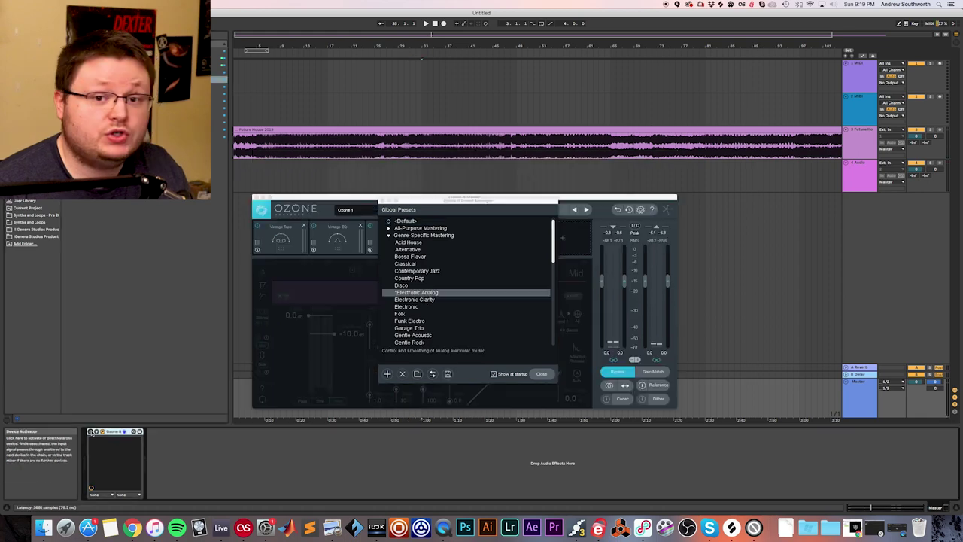
key(space)
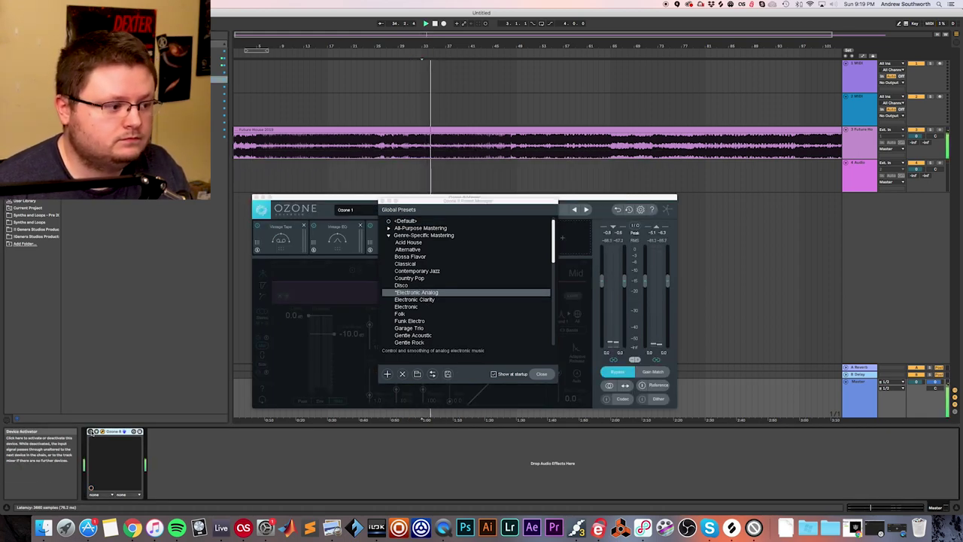
key(space)
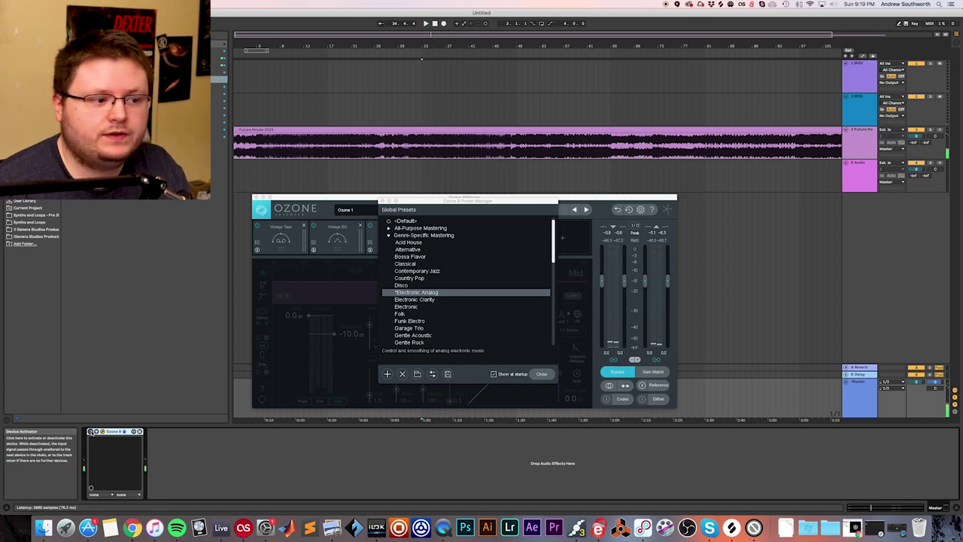
click(90, 431)
key(space)
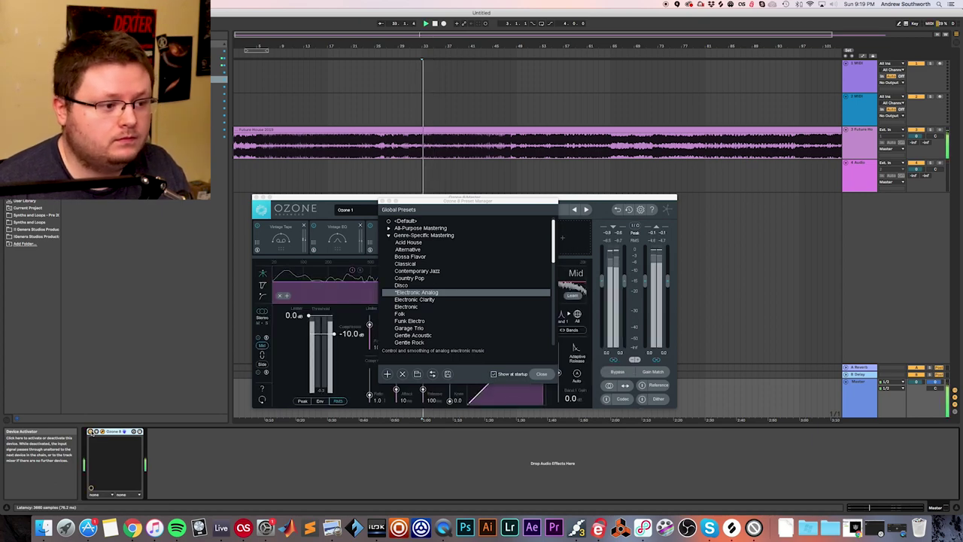
click(381, 202)
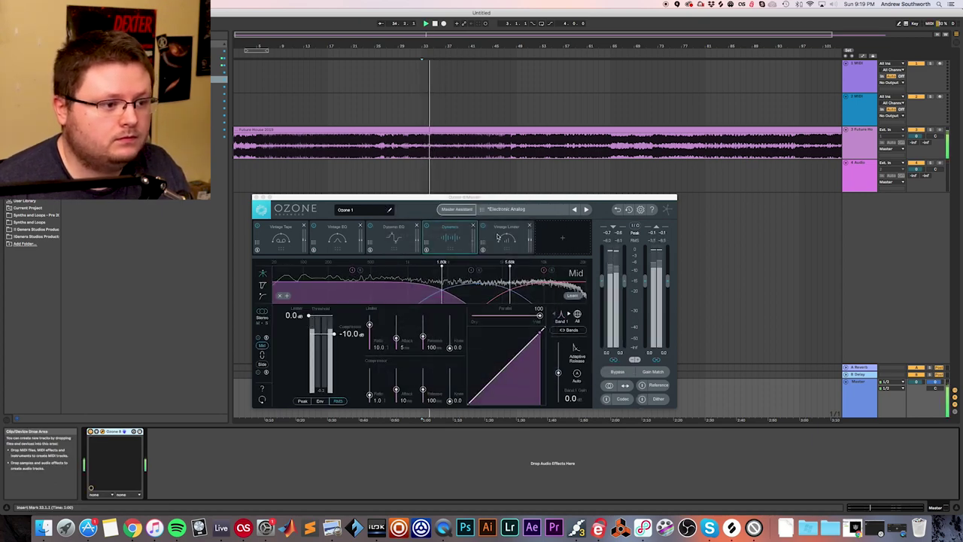
click(453, 232)
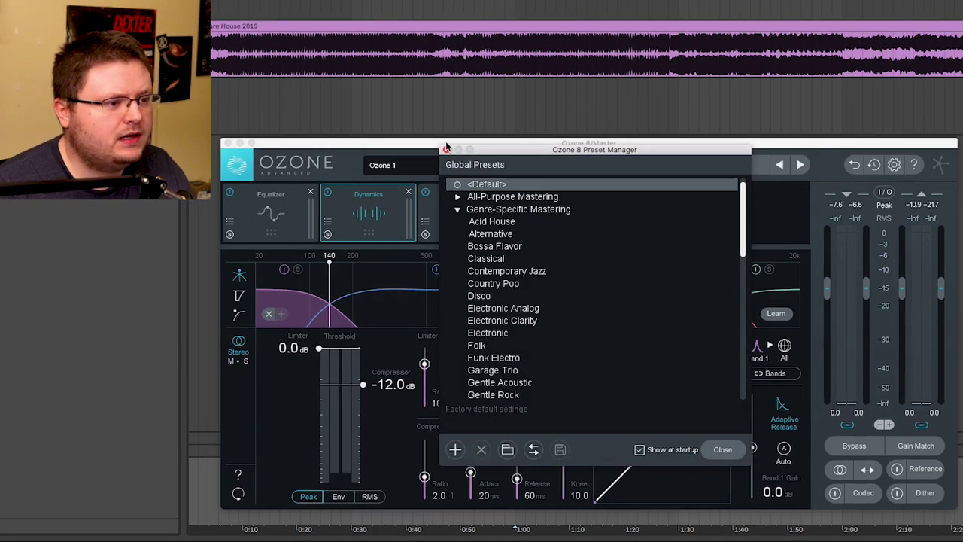
Close the Preset Manager with the <Default> preset loaded
click(446, 150)
Look over the Equalizer, Dynamics and Maximizer modules, ending on the Equalizer's controls
drag(433, 146, 430, 133)
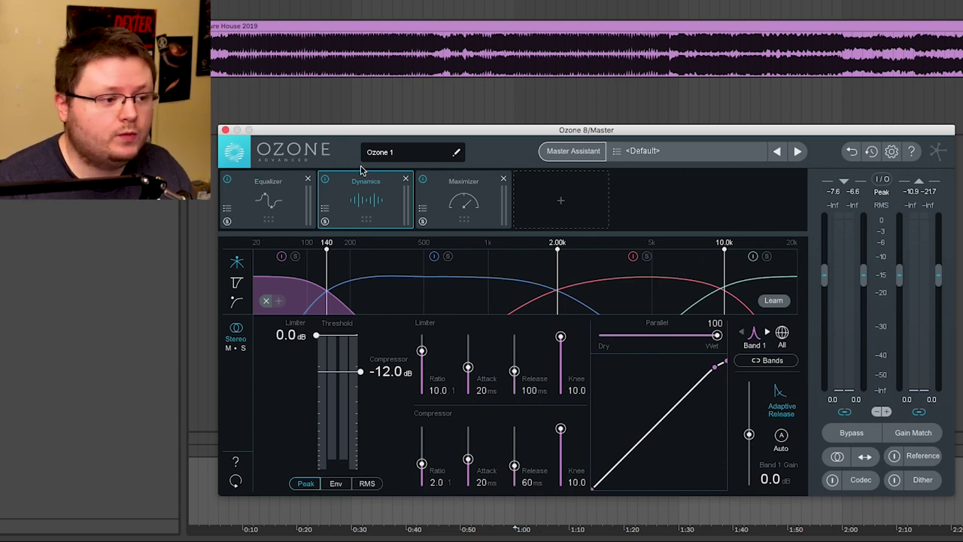
click(273, 197)
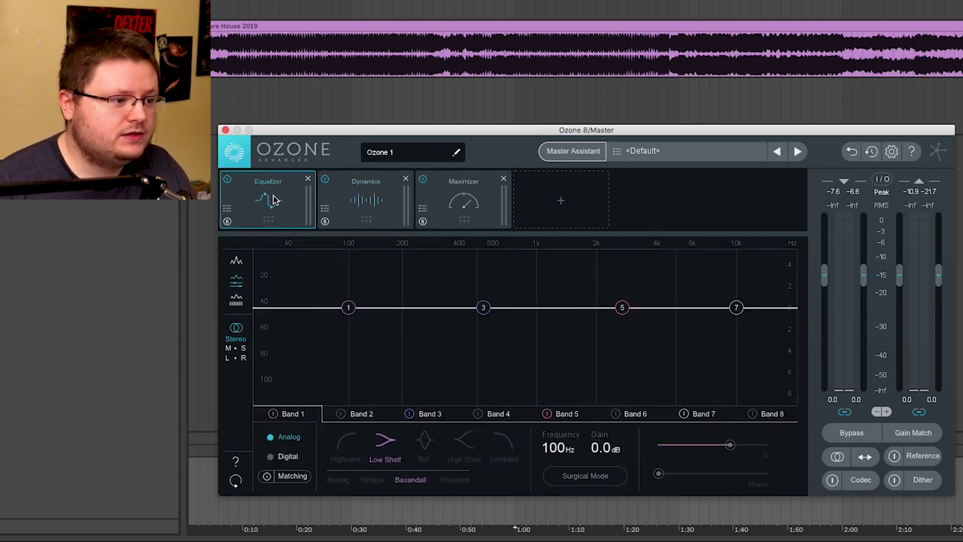
click(380, 209)
click(449, 200)
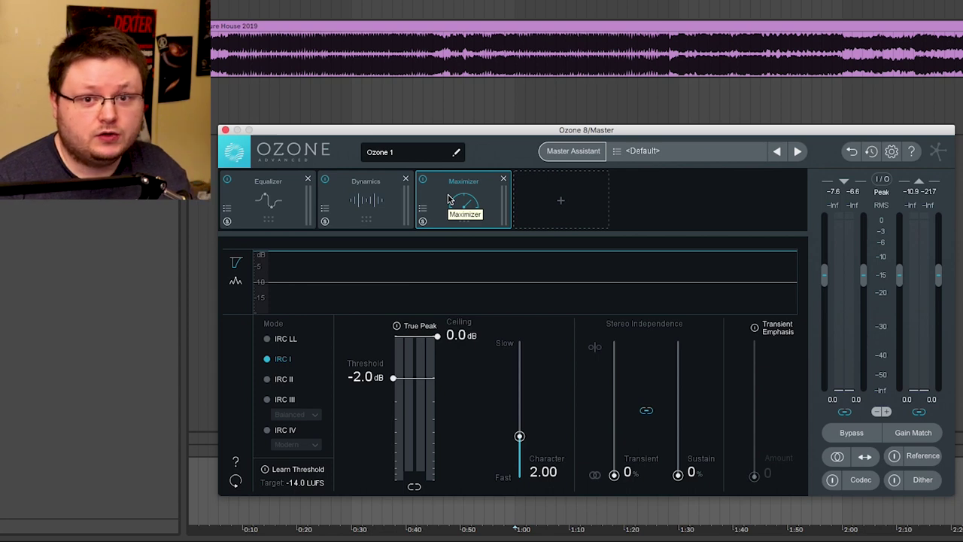
click(283, 178)
drag(283, 125, 305, 119)
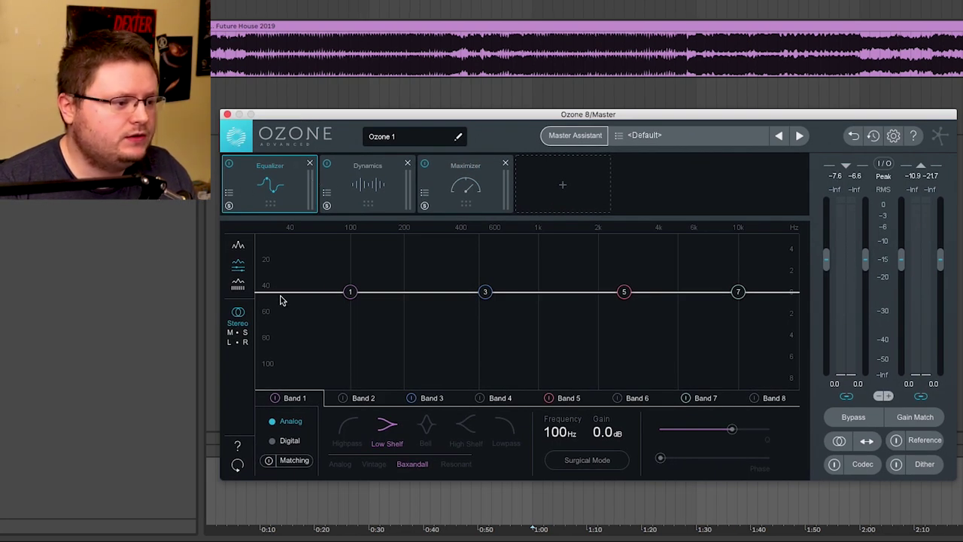
Make EQ Band 1 a brickwall high-pass filter at about 29.4 Hz
click(346, 425)
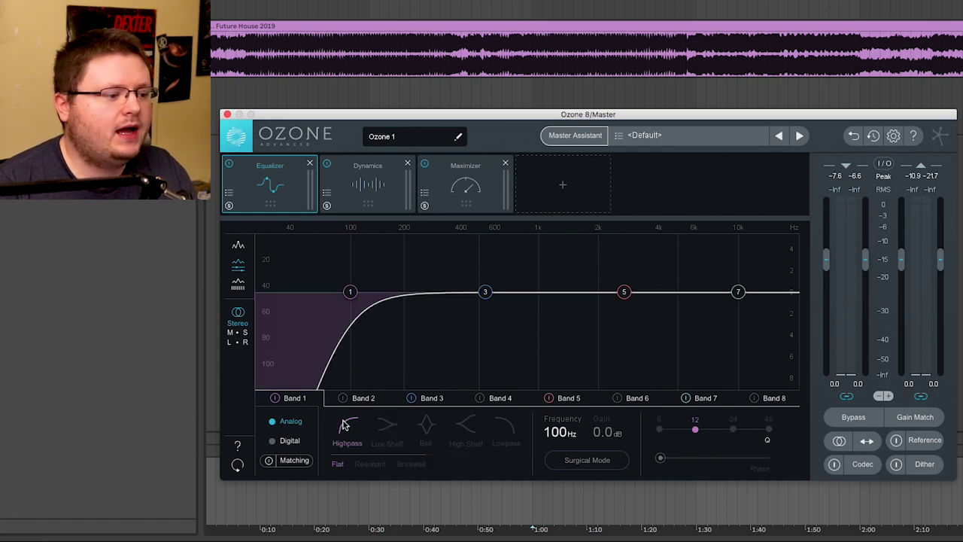
click(419, 466)
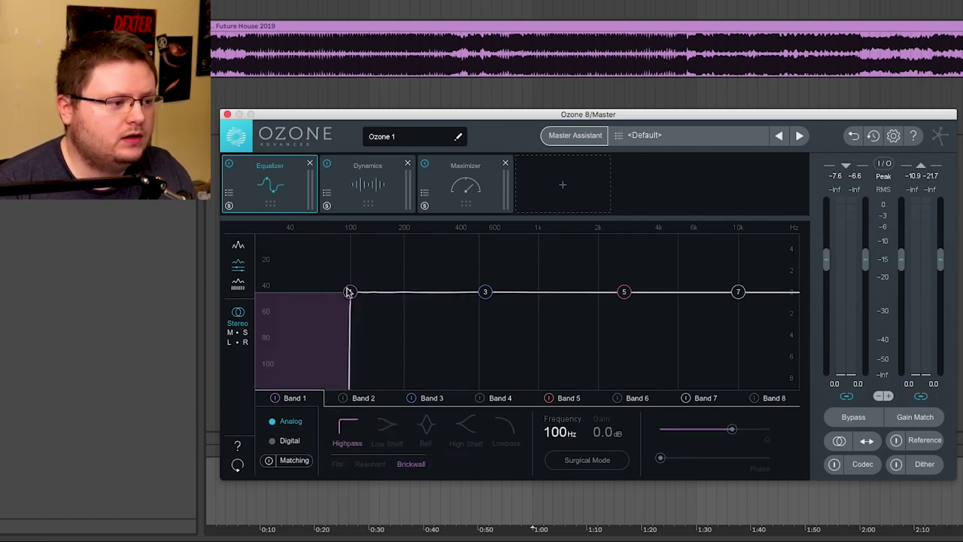
drag(349, 291, 272, 294)
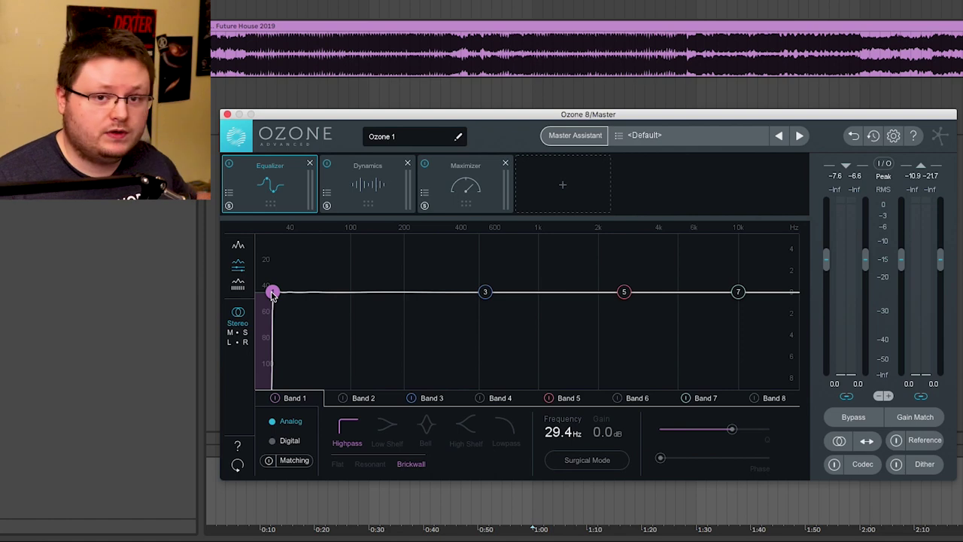
click(357, 182)
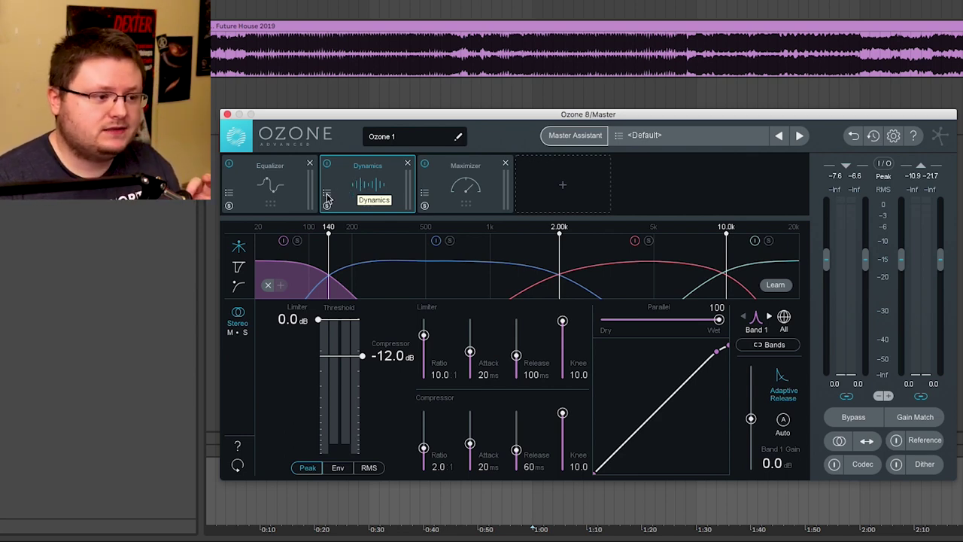
Load the Modern Dynamics preset: -26.4 dB compressor threshold at 3.0:1
click(327, 195)
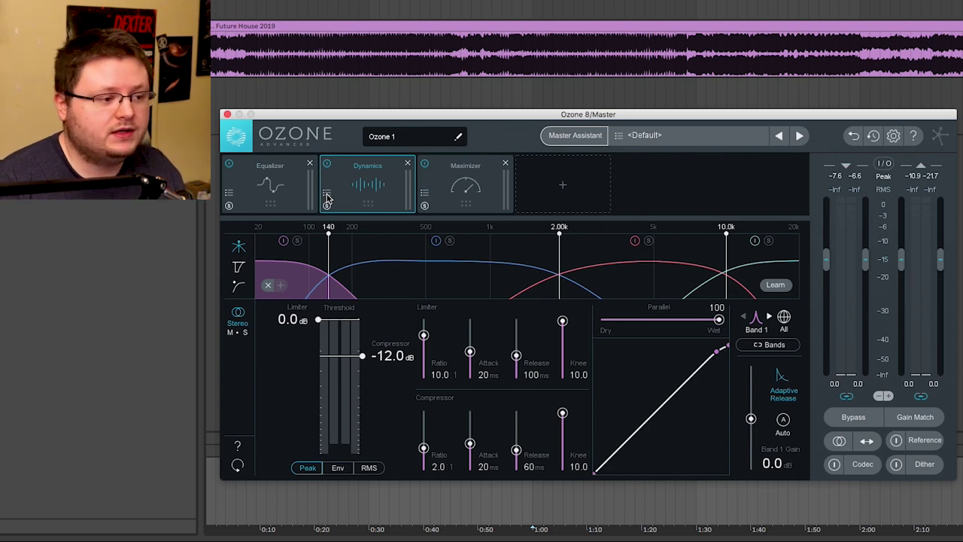
click(610, 386)
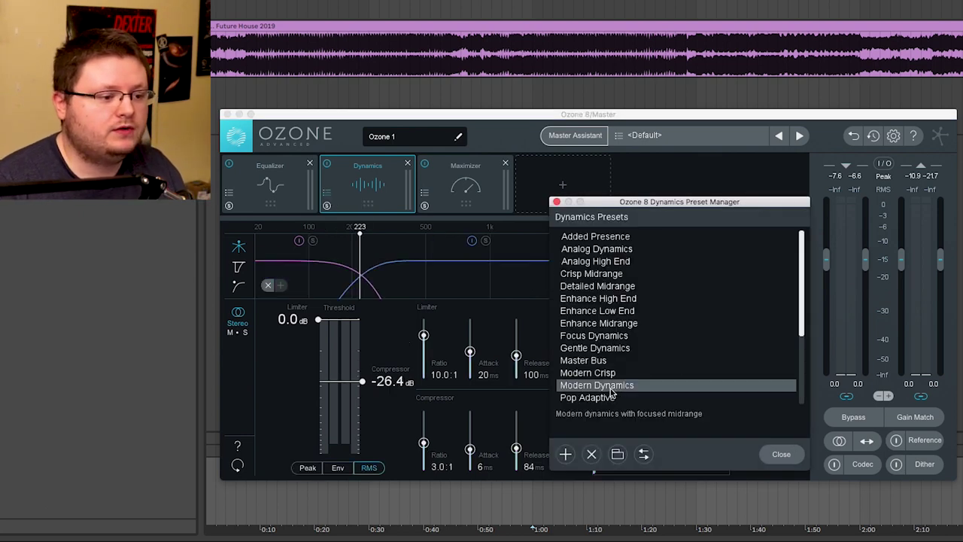
Learn the Dynamics crossovers from the playing track, landing at 176 Hz, 3.43 kHz and 4.99 kHz
click(779, 453)
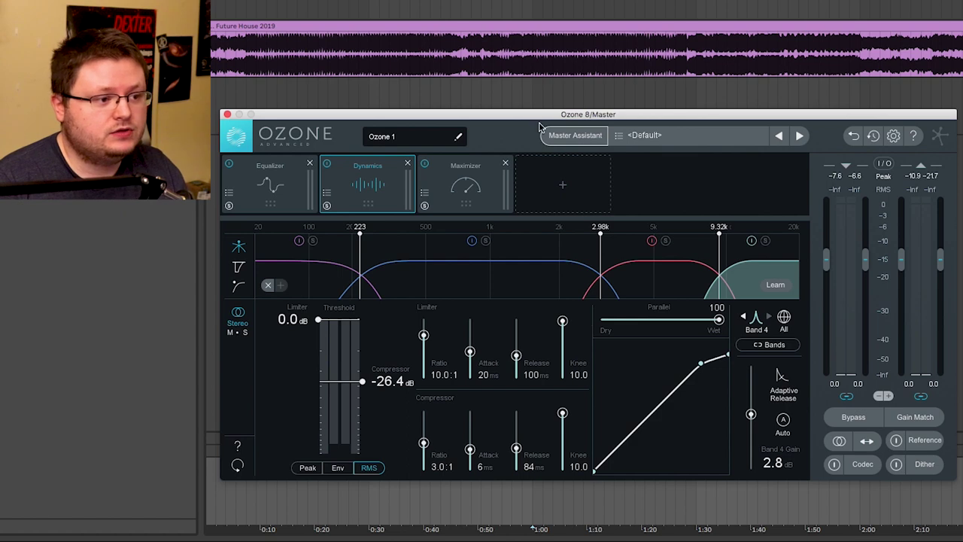
drag(542, 115, 540, 126)
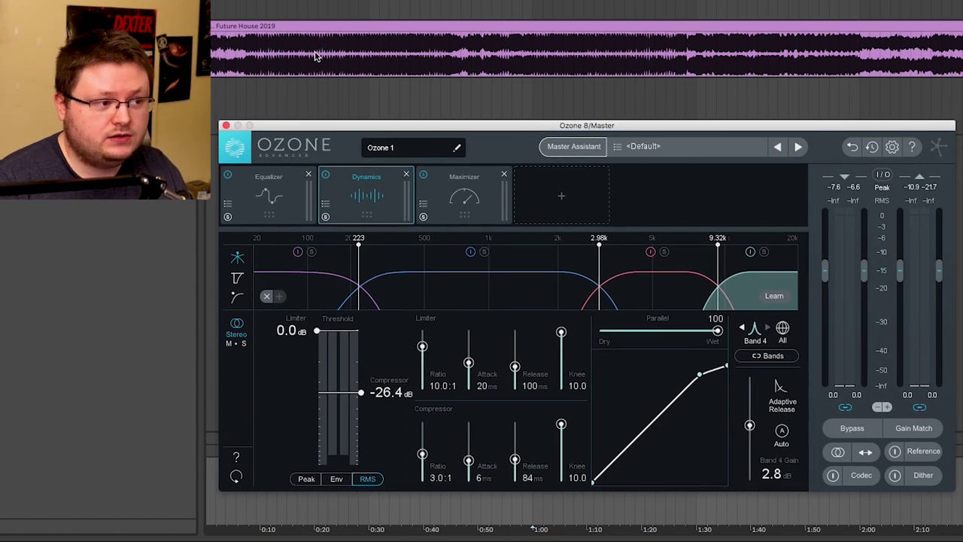
click(511, 67)
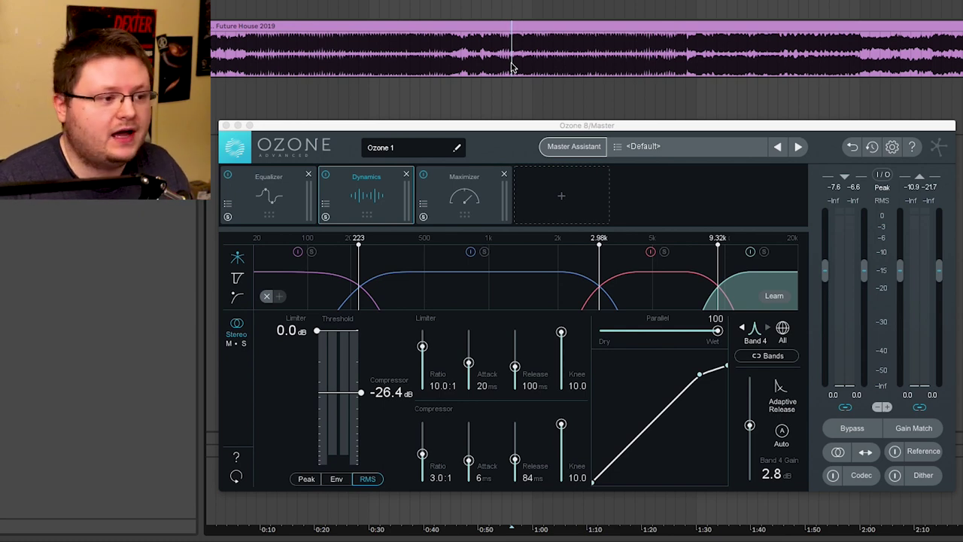
click(532, 49)
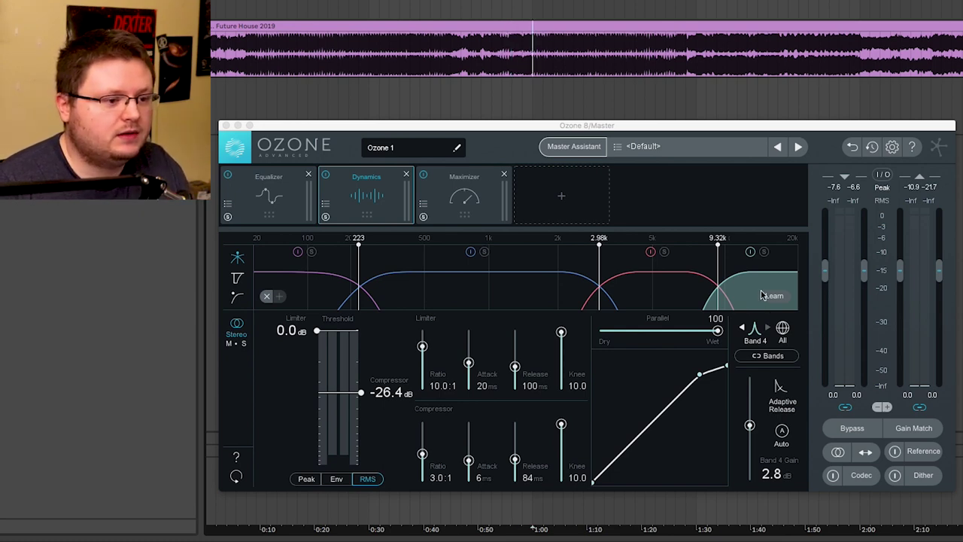
key(space)
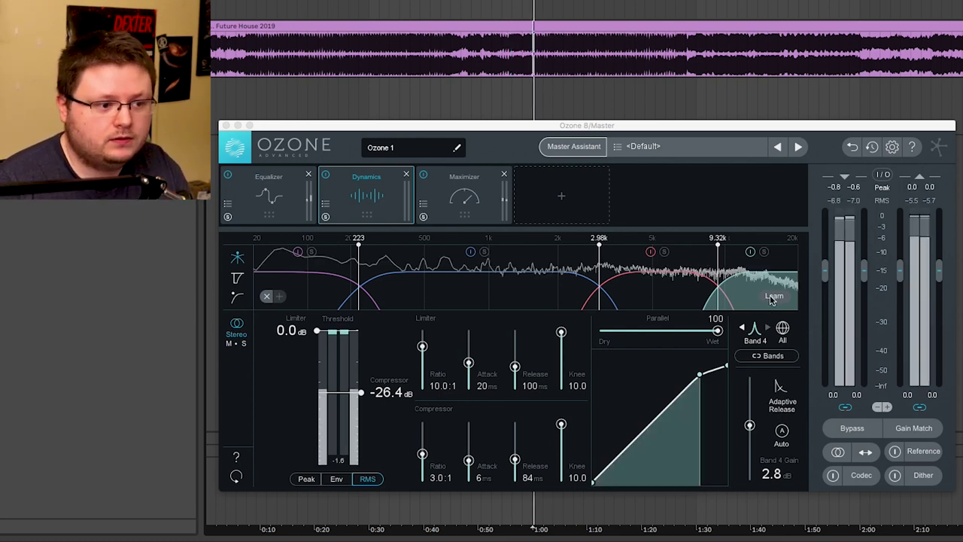
click(771, 299)
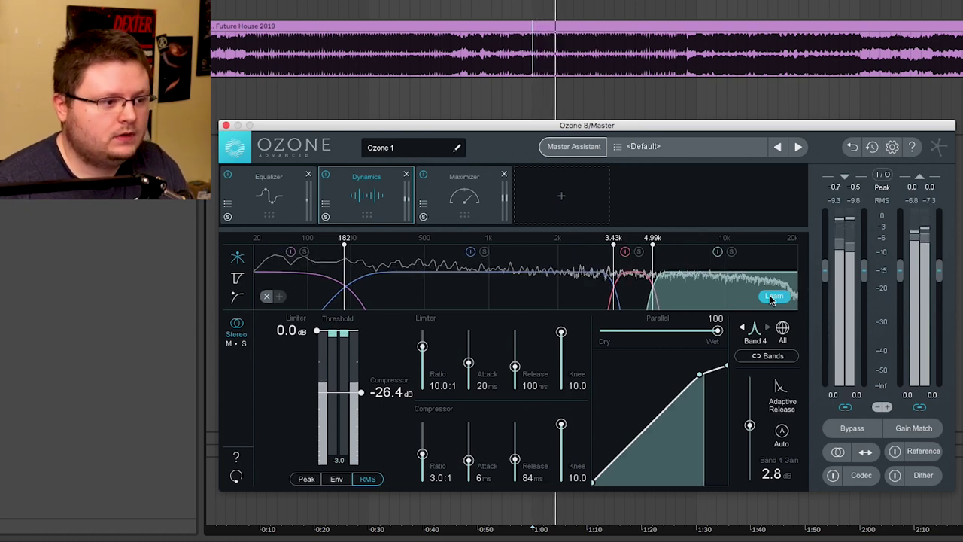
key(space)
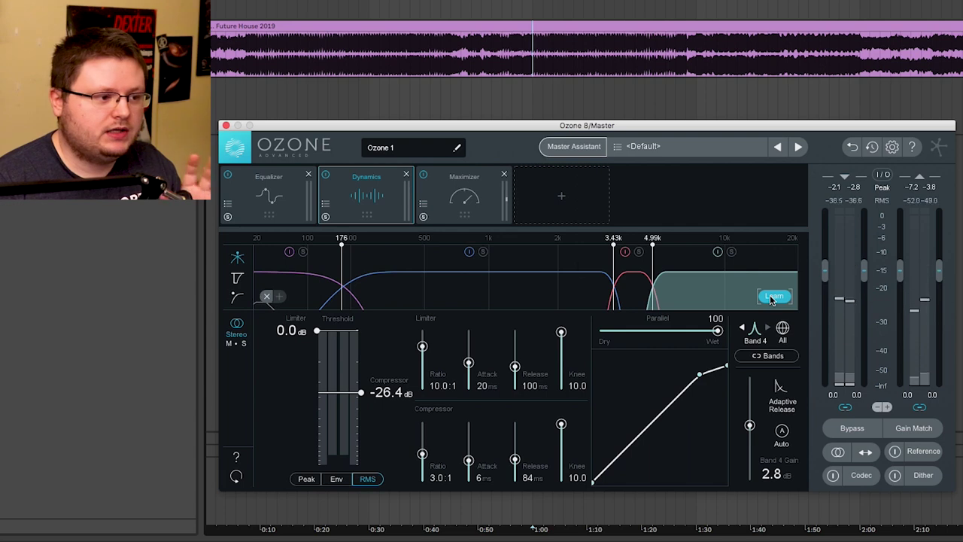
click(771, 299)
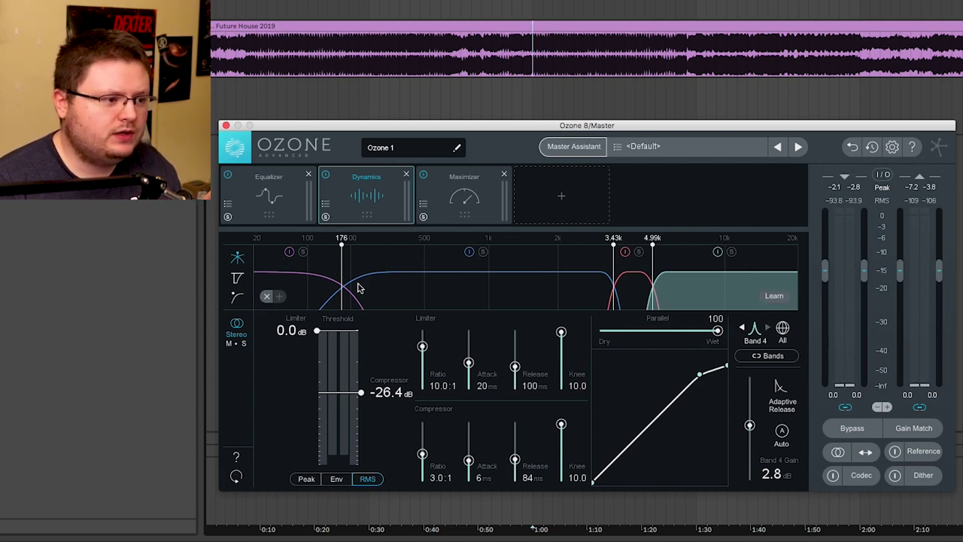
Move the low Dynamics crossover to 180 Hz, with upper splits at 3.43 kHz and 5.00 kHz
mouse_move(340, 265)
mouse_down()
mouse_move(307, 267)
mouse_move(343, 266)
mouse_up()
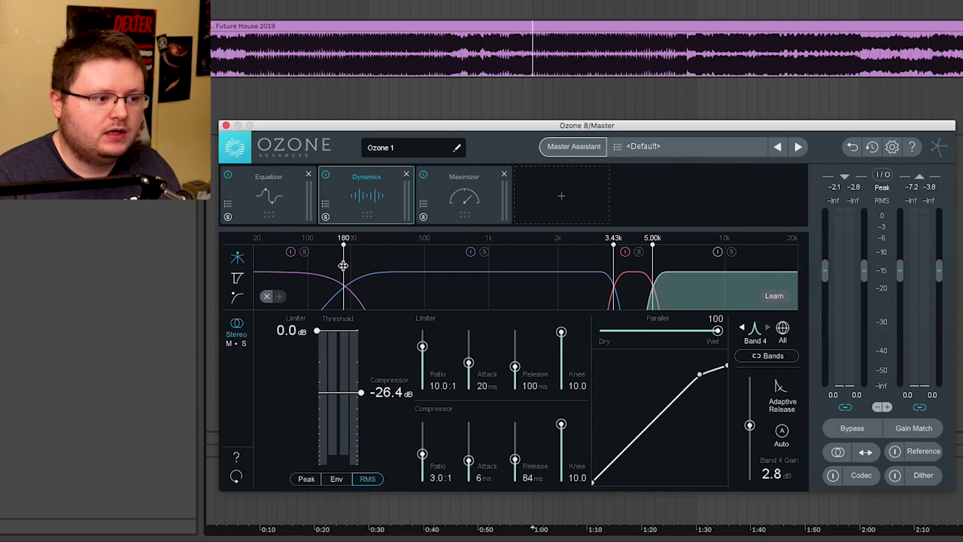
click(457, 289)
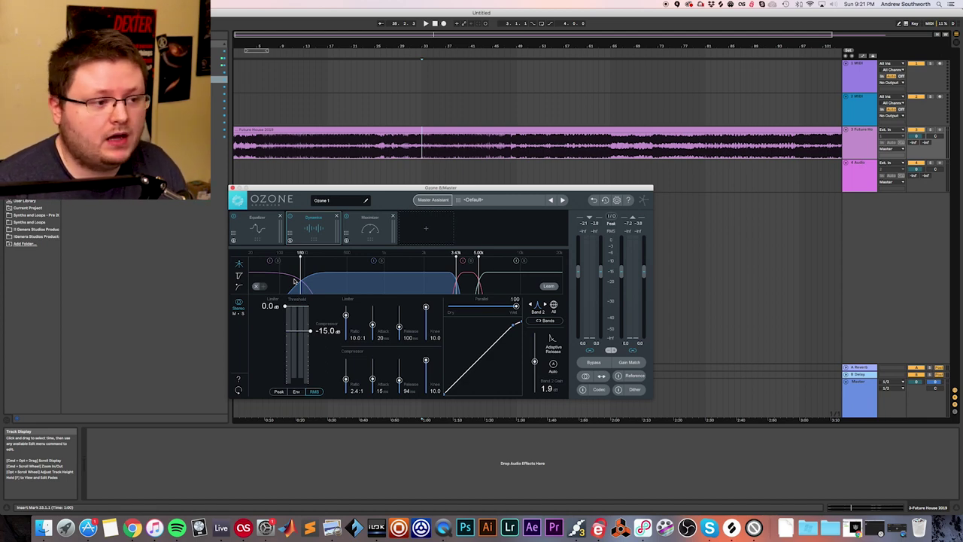
Play from bar 31, lower the mid threshold, and set the low band to -9.5 dB at 1.5:1
click(410, 150)
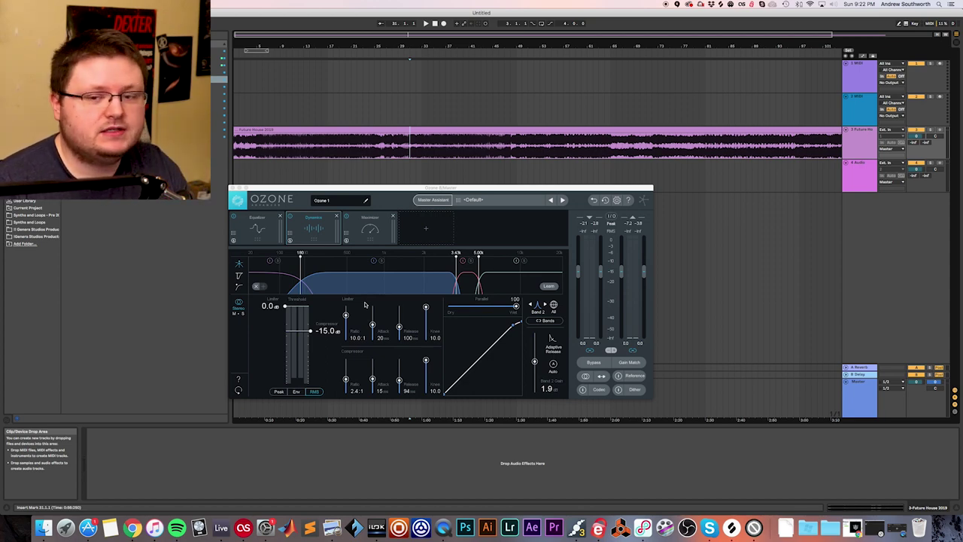
key(space)
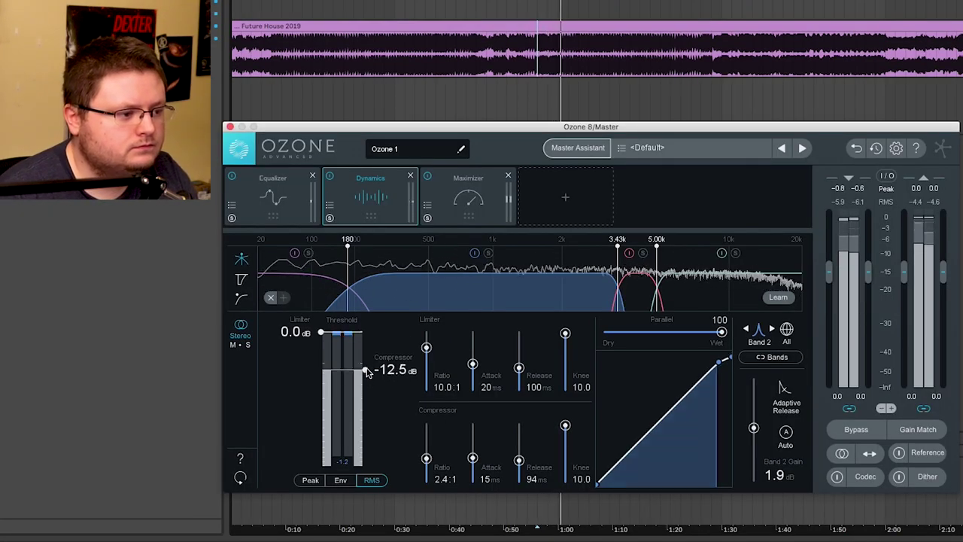
mouse_move(367, 373)
mouse_down()
mouse_move(368, 362)
mouse_move(367, 410)
mouse_move(367, 364)
mouse_up()
click(694, 295)
drag(425, 468, 428, 462)
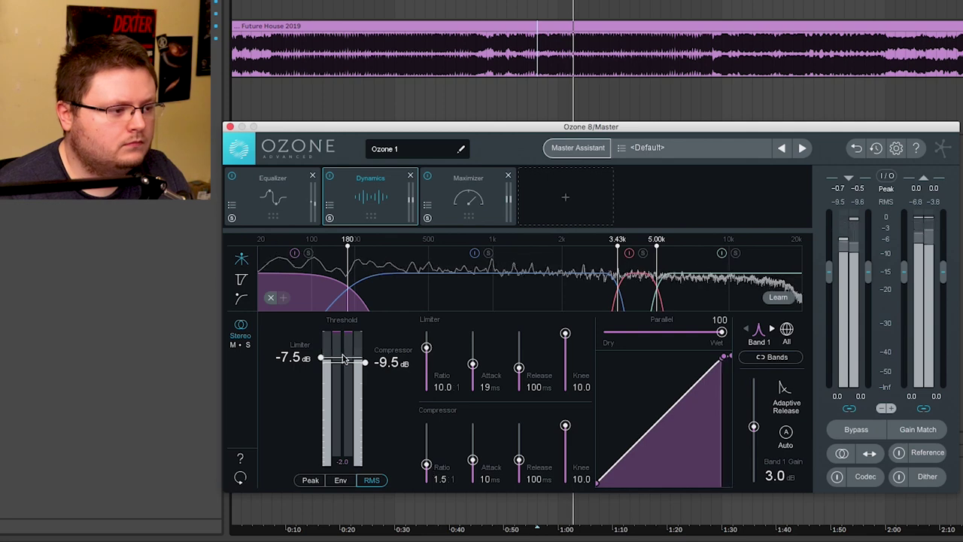
Set the low band limiter to -3.8 dB and compressor to -10.0 dB, un-solo it, and stop playback
mouse_move(365, 363)
mouse_down()
mouse_move(367, 347)
mouse_move(367, 370)
mouse_up()
click(308, 253)
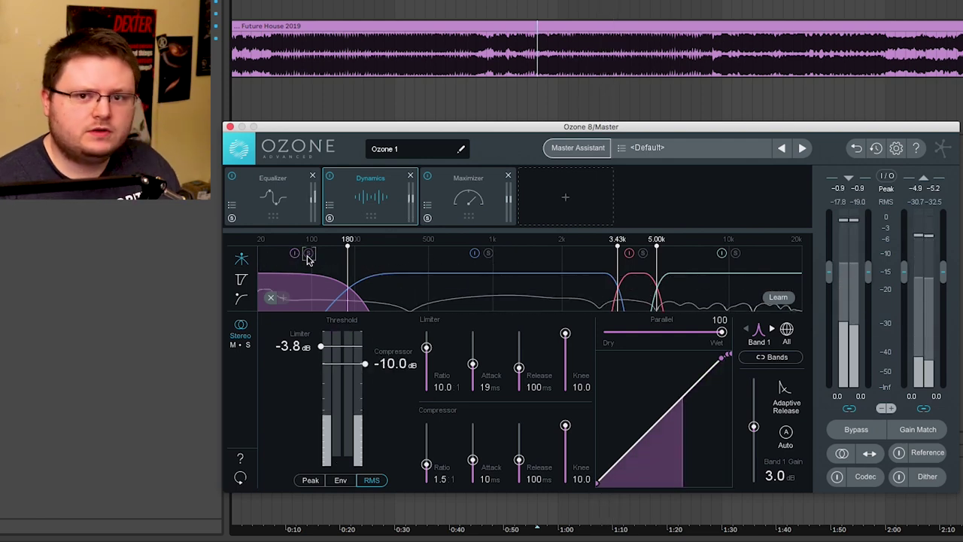
key(space)
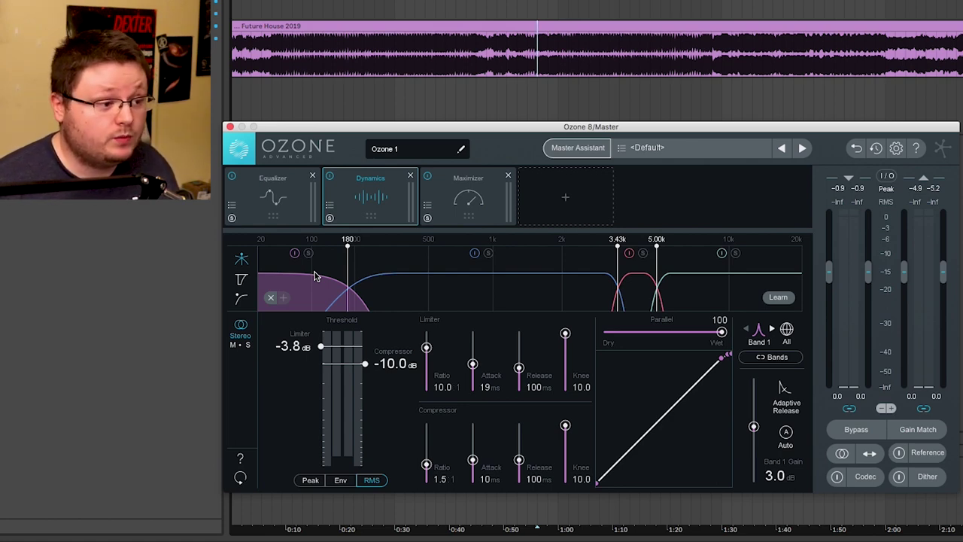
click(489, 293)
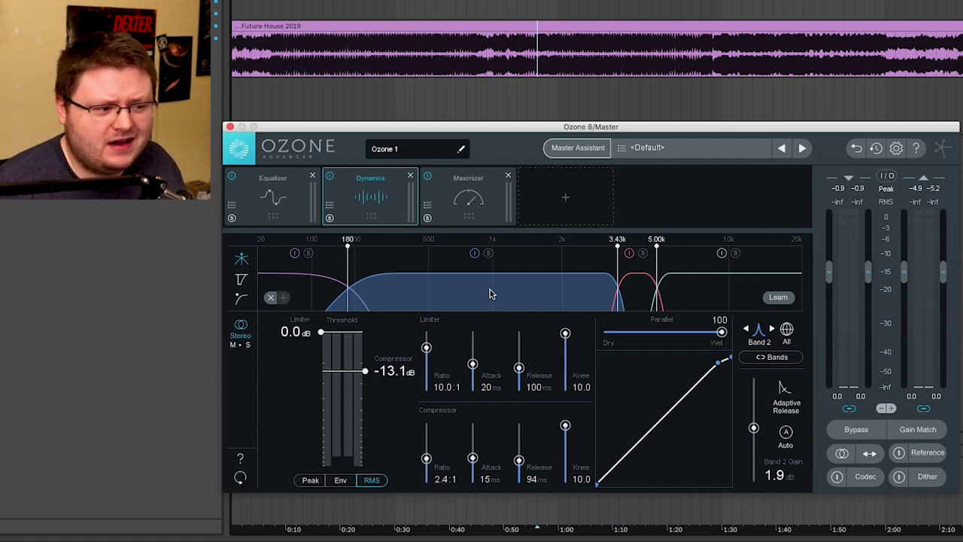
click(628, 286)
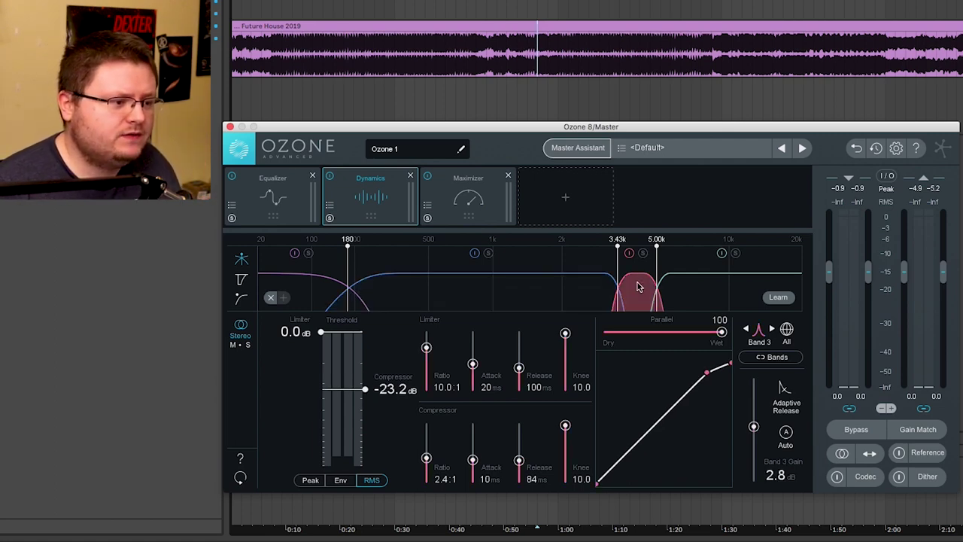
click(686, 286)
click(461, 295)
click(312, 293)
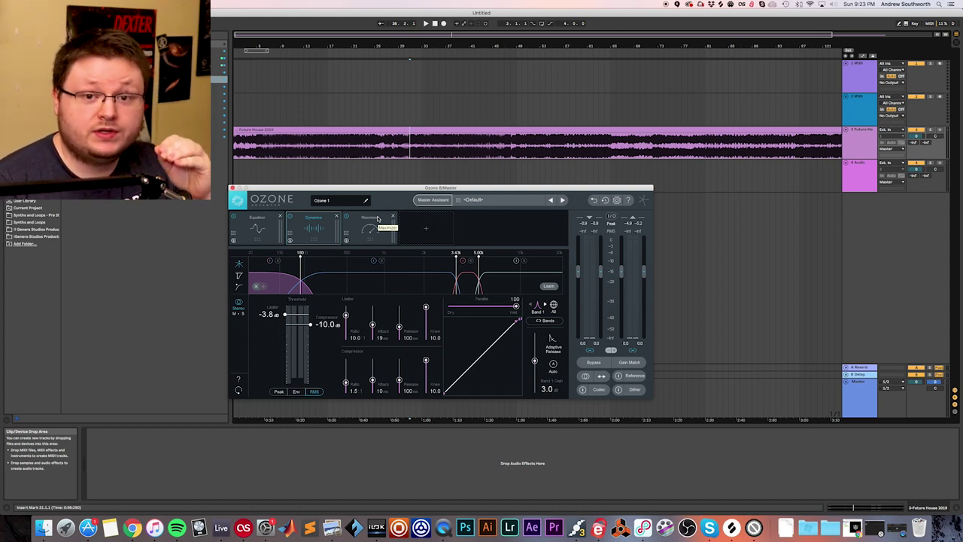
click(474, 281)
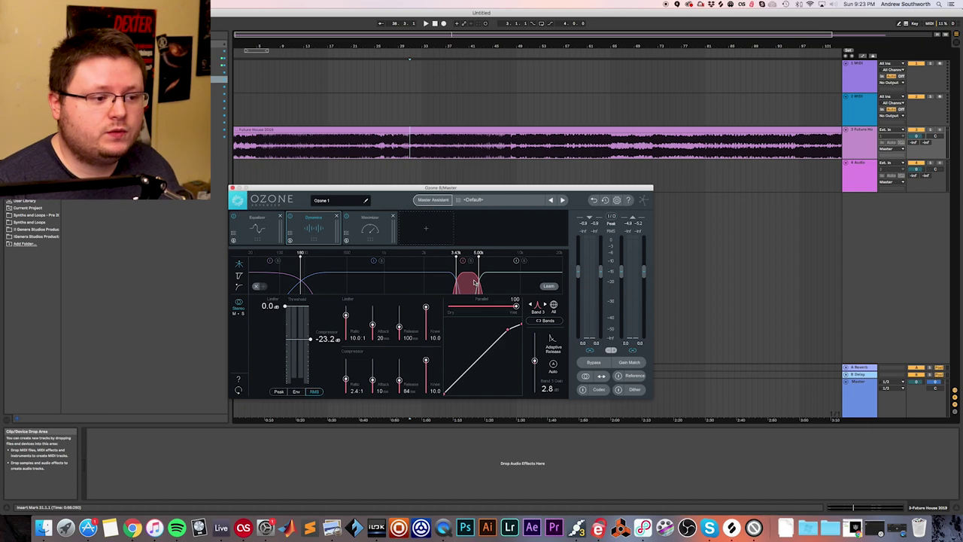
click(506, 284)
click(477, 282)
click(438, 286)
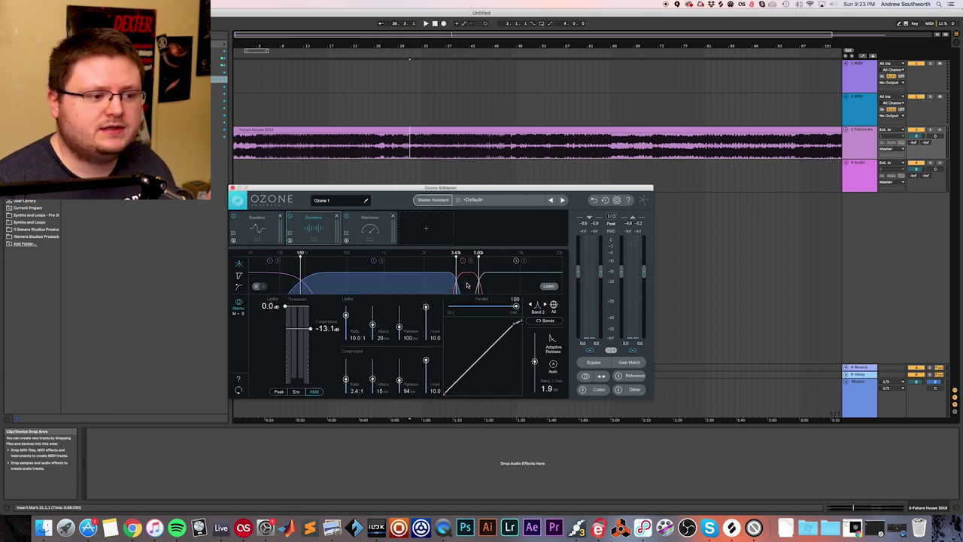
click(467, 284)
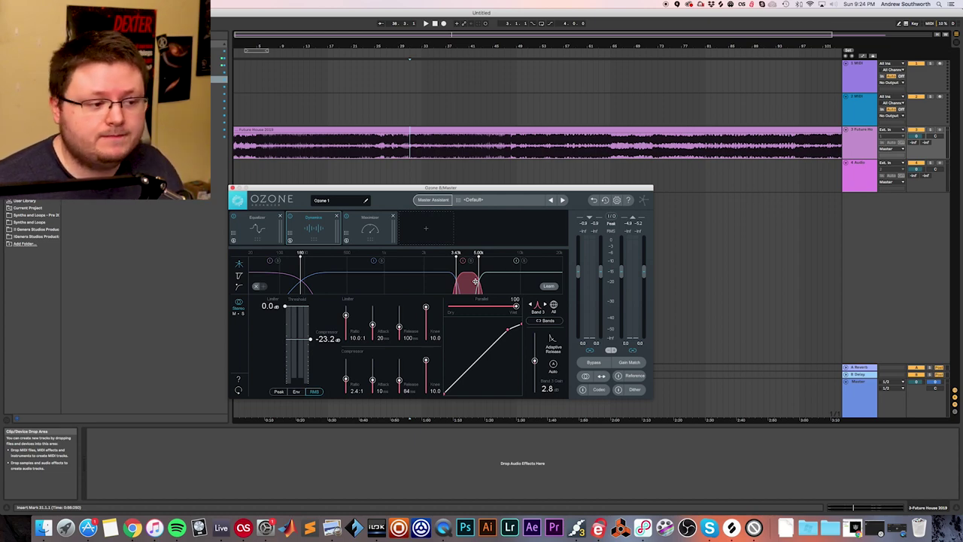
click(361, 220)
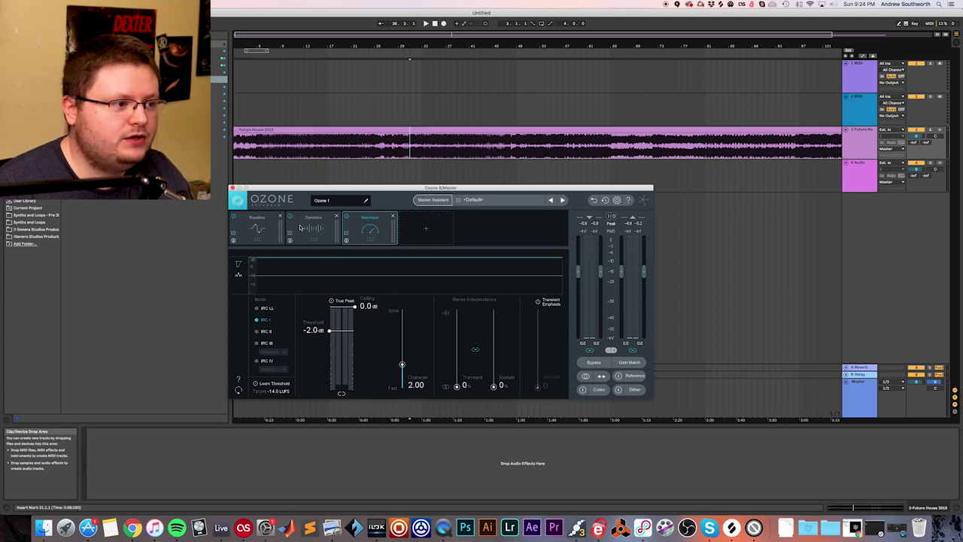
Return playback to bar 1 at the start of the song
click(235, 152)
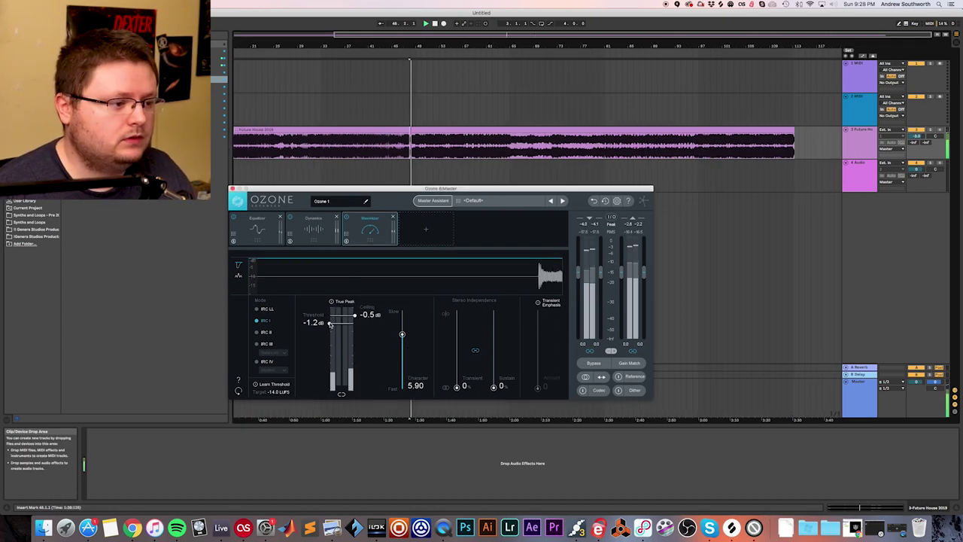
Pull the Maximizer threshold down to -4.0 dB, then jump back to bar 43 and stop playback
drag(329, 326, 328, 358)
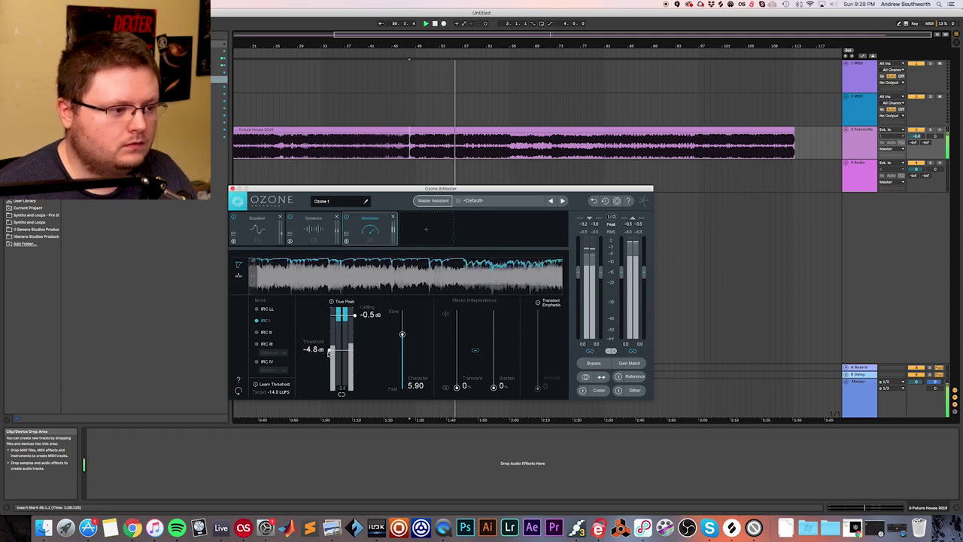
drag(328, 352, 329, 346)
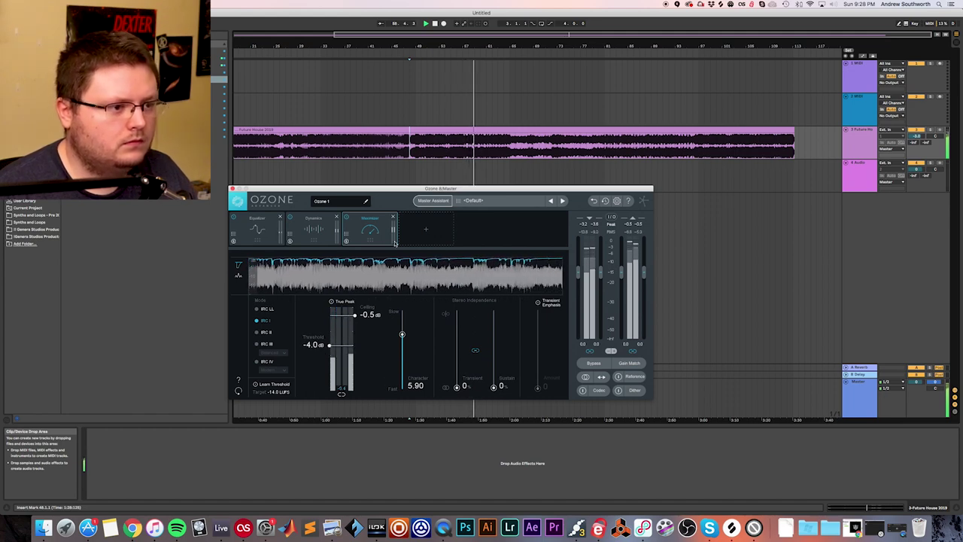
click(382, 59)
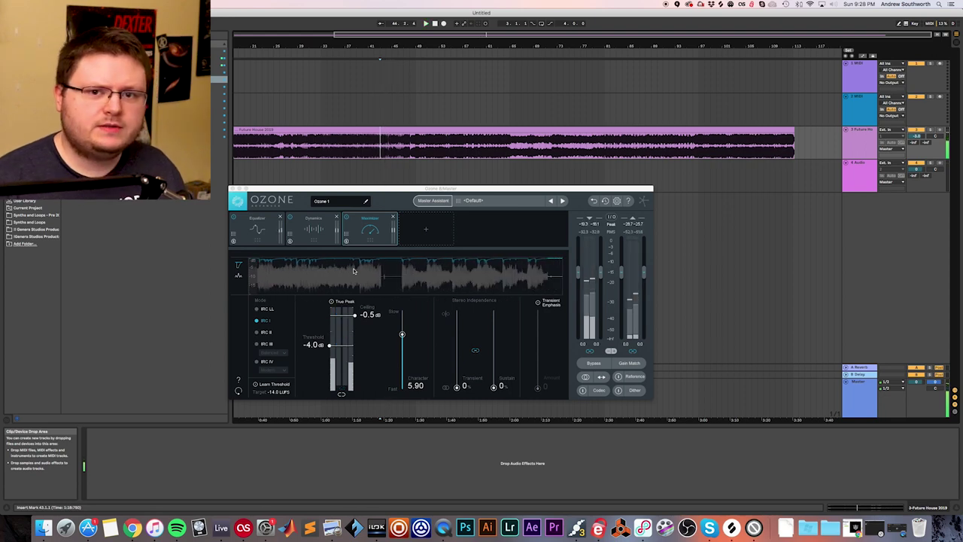
key(space)
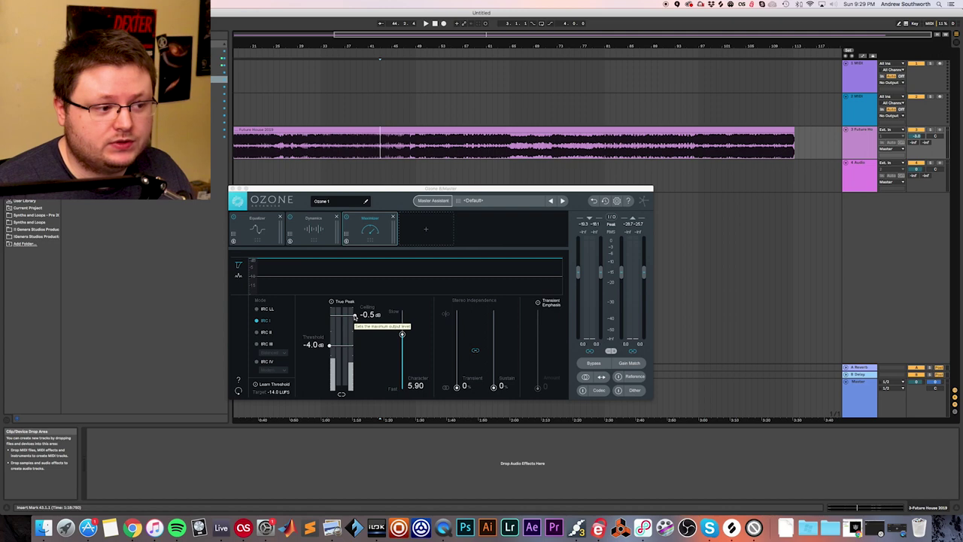
Drop the Maximizer's true-peak ceiling from -0.5 dB to -2.1 dB
drag(355, 316, 355, 334)
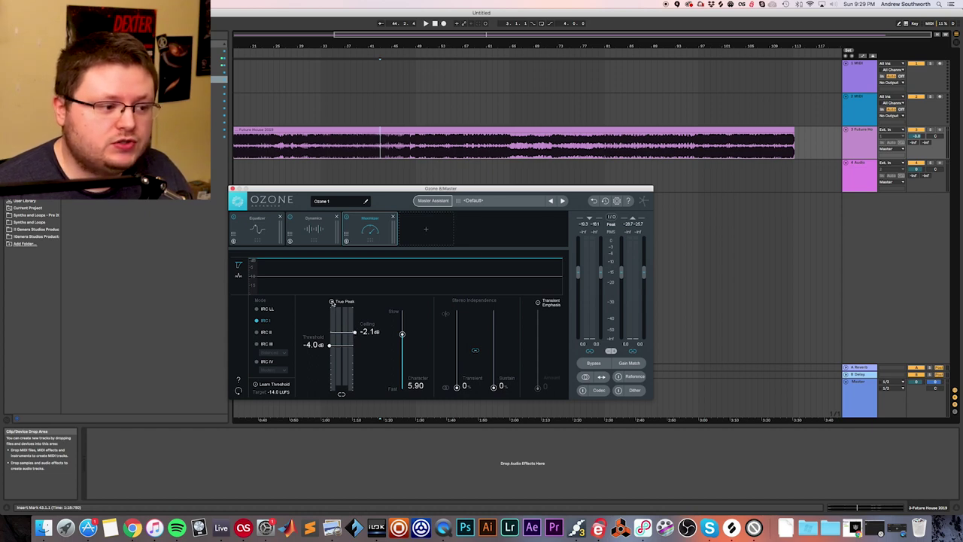
click(409, 151)
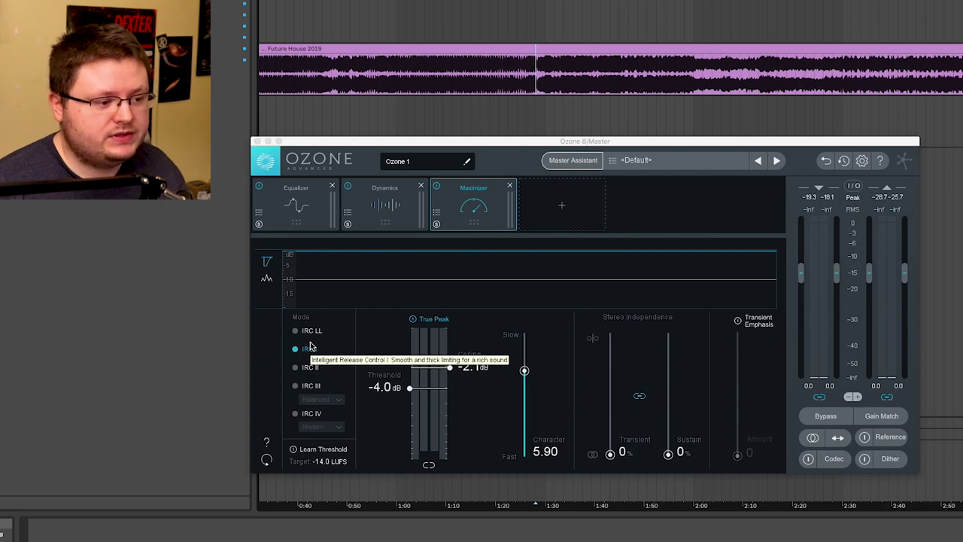
Ease the Maximizer character from 5.90 down to 5.85
drag(524, 370, 523, 374)
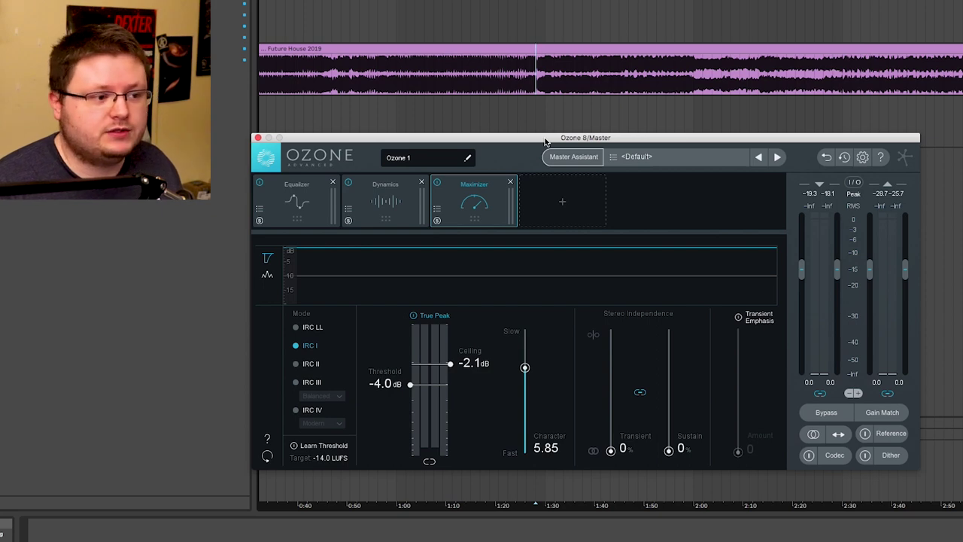
Add an Exciter and an Imager module to the Ozone chain
click(559, 204)
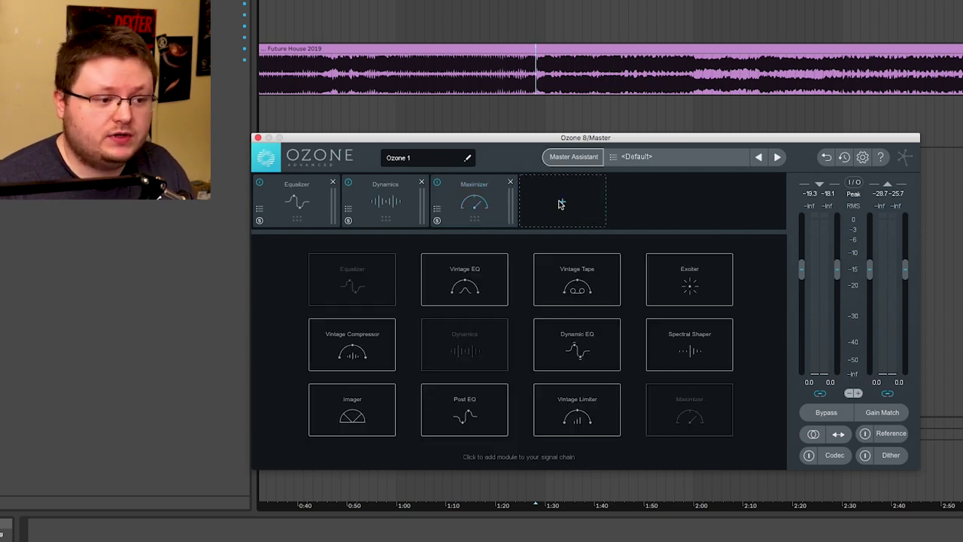
click(684, 272)
click(651, 198)
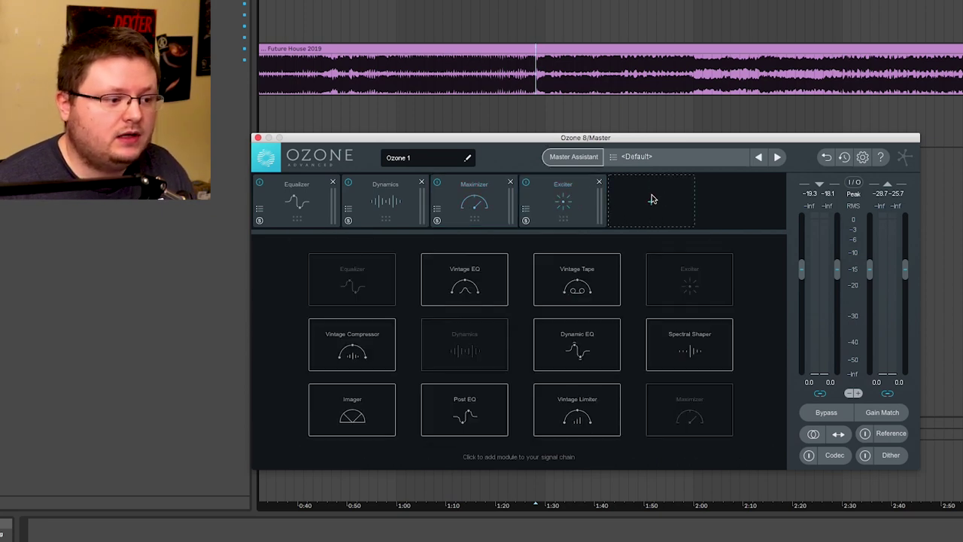
click(366, 407)
Move Exciter and Imager ahead of the Maximizer and select the Exciter
drag(562, 201, 470, 201)
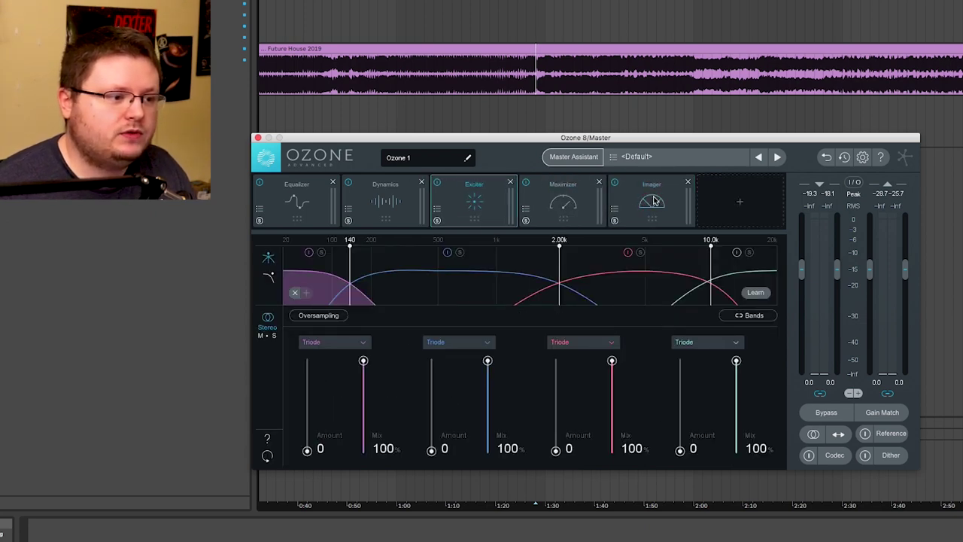
drag(652, 200, 558, 198)
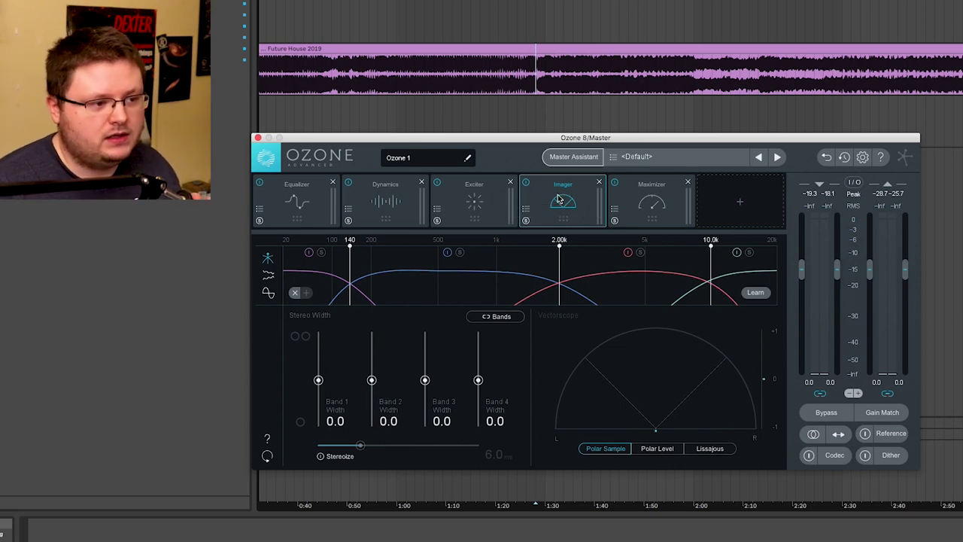
click(479, 198)
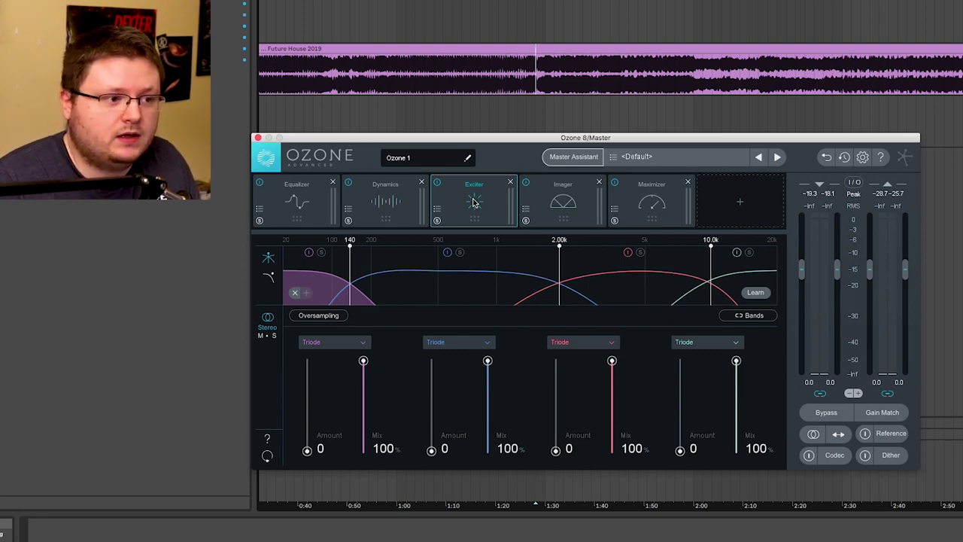
Start playback and raise Exciter band 3's amount while lowering its mix
click(537, 76)
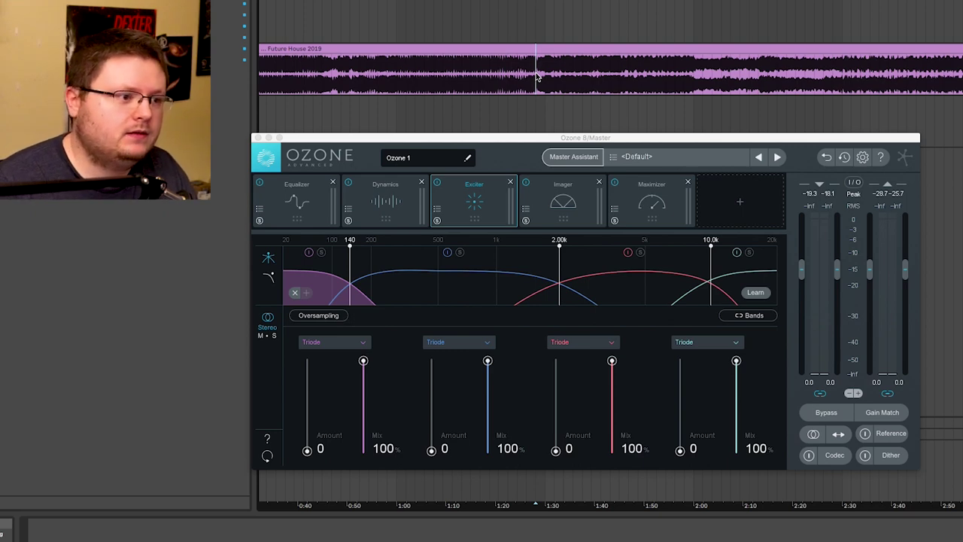
key(space)
drag(556, 450, 556, 420)
drag(611, 361, 611, 383)
mouse_move(555, 420)
mouse_down()
mouse_move(555, 393)
mouse_move(556, 404)
mouse_up()
drag(612, 384, 612, 421)
mouse_move(556, 404)
mouse_down()
mouse_move(557, 363)
mouse_move(556, 398)
mouse_up()
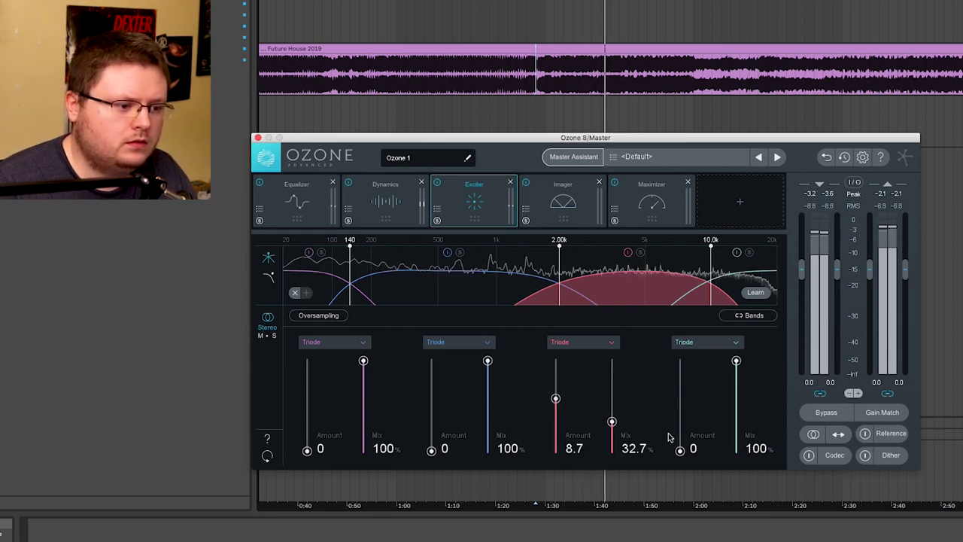
Set band 4 to 8.3 at 15.0% mix, band 3 6.9 at 40.5%, band 1 5.7 at 30.7%
drag(679, 450, 679, 400)
drag(735, 361, 735, 436)
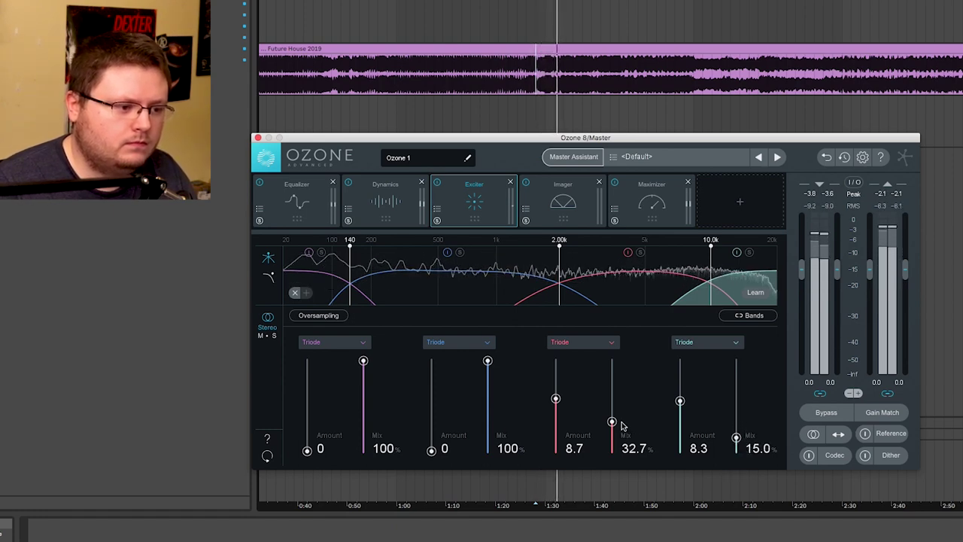
drag(621, 426, 611, 360)
drag(555, 397, 555, 409)
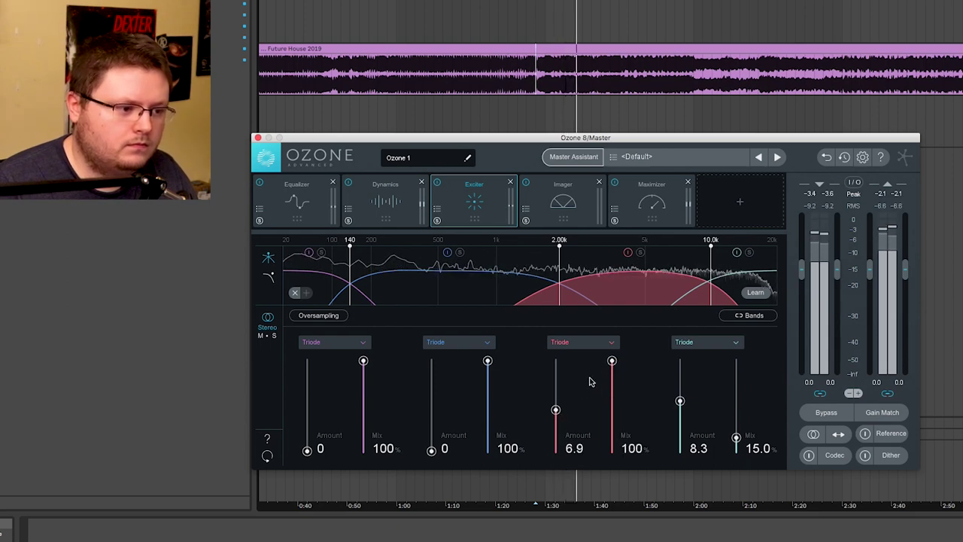
drag(611, 362, 610, 418)
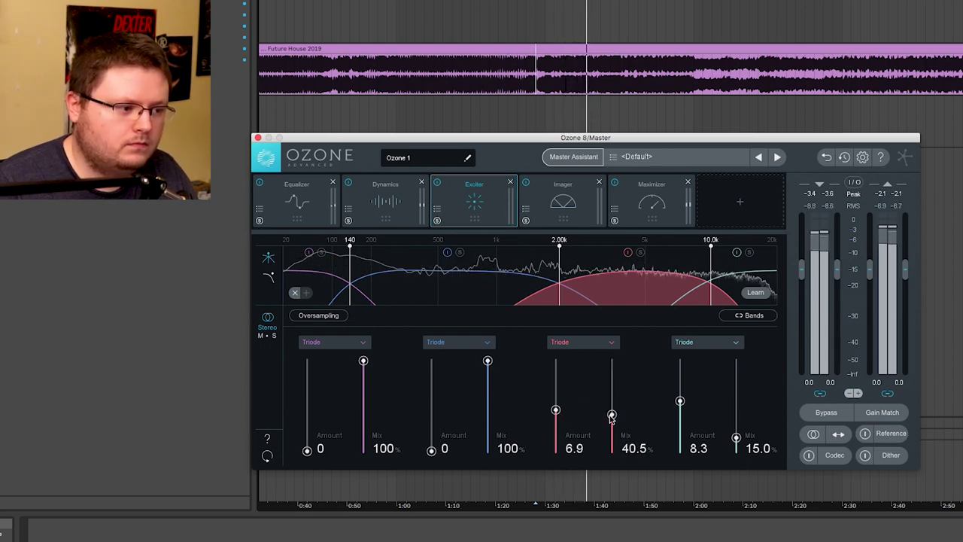
drag(308, 450, 308, 418)
drag(364, 362, 364, 425)
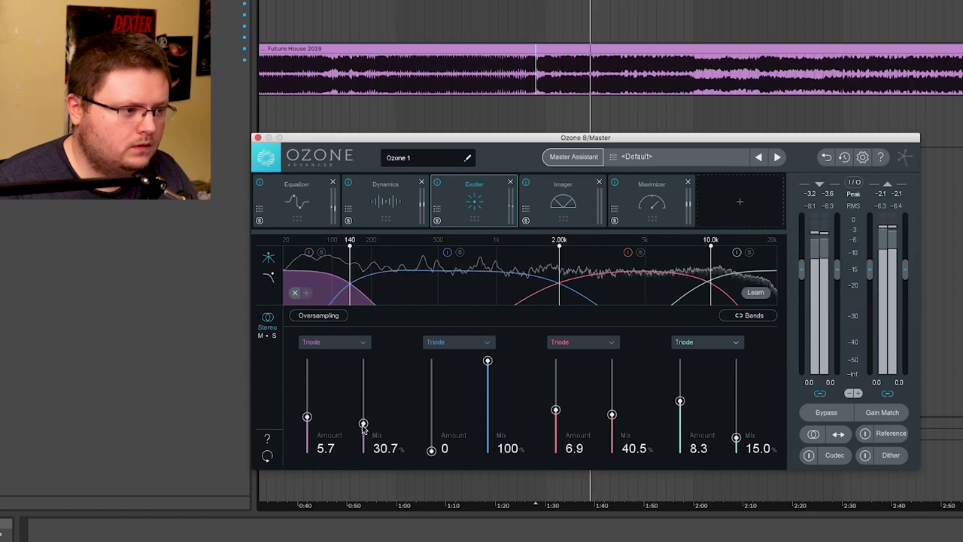
Switch the Exciter to Mid/Side editing Side, and set band 2 to amount 6.2 at 33.3% mix
click(273, 334)
key(space)
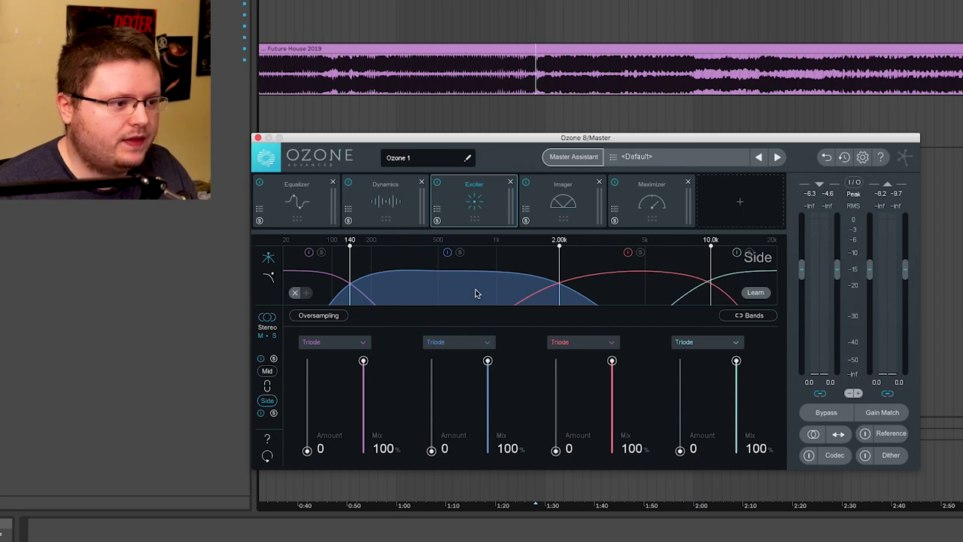
key(space)
drag(432, 449, 431, 412)
drag(487, 360, 488, 421)
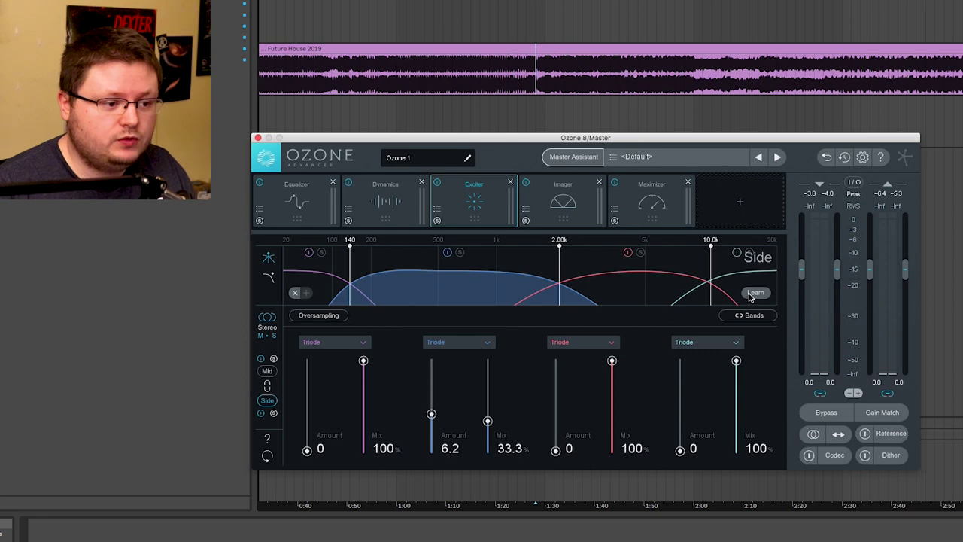
click(541, 184)
Reselect the Imager, split at 182 Hz, 3.61 kHz and 5.78 kHz, and briefly audition the track
click(486, 197)
click(532, 222)
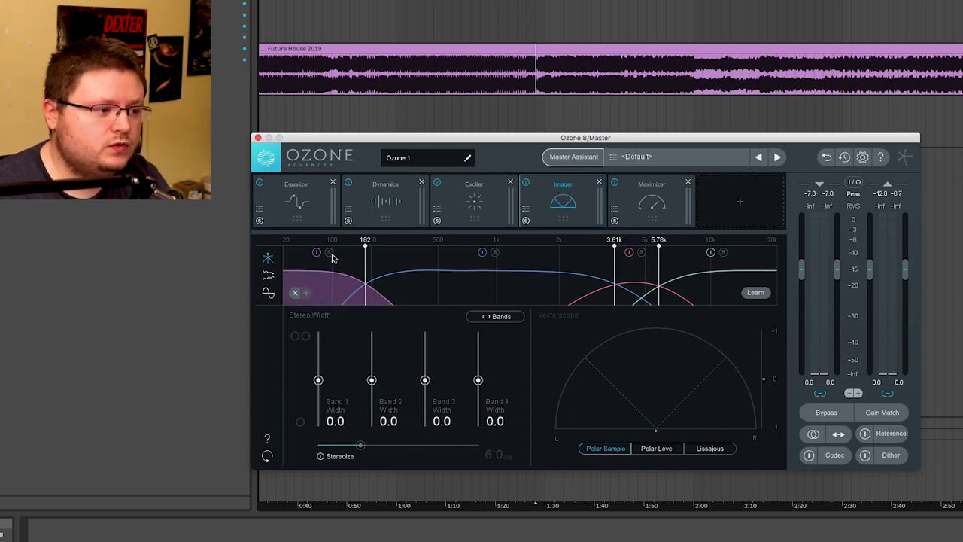
click(549, 125)
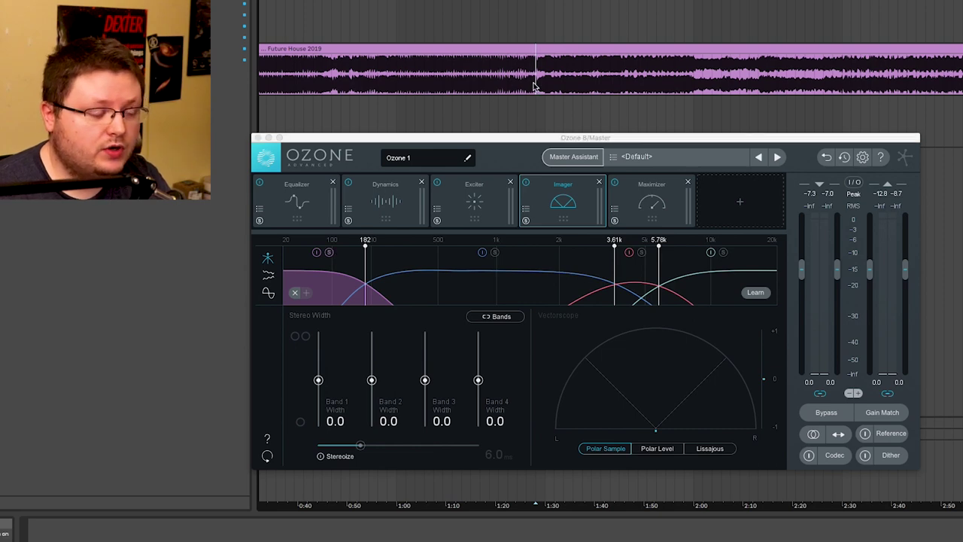
key(space)
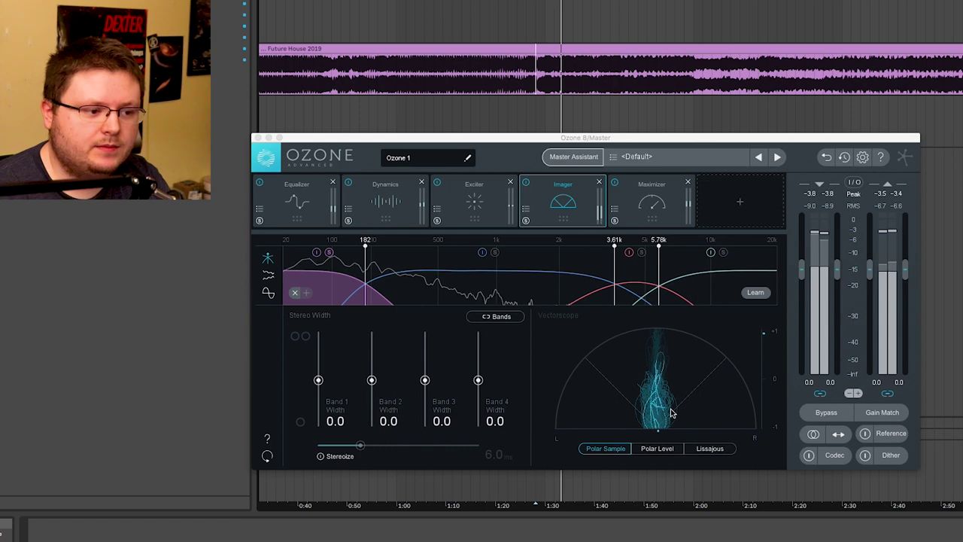
key(space)
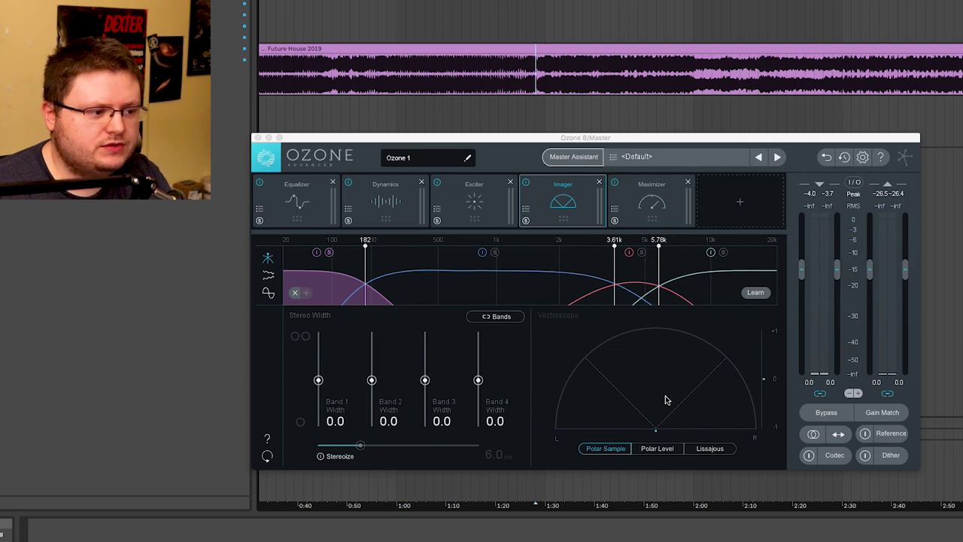
Pull the Imager Band 1 width down to -100 and play back to hear the mono low end
click(319, 382)
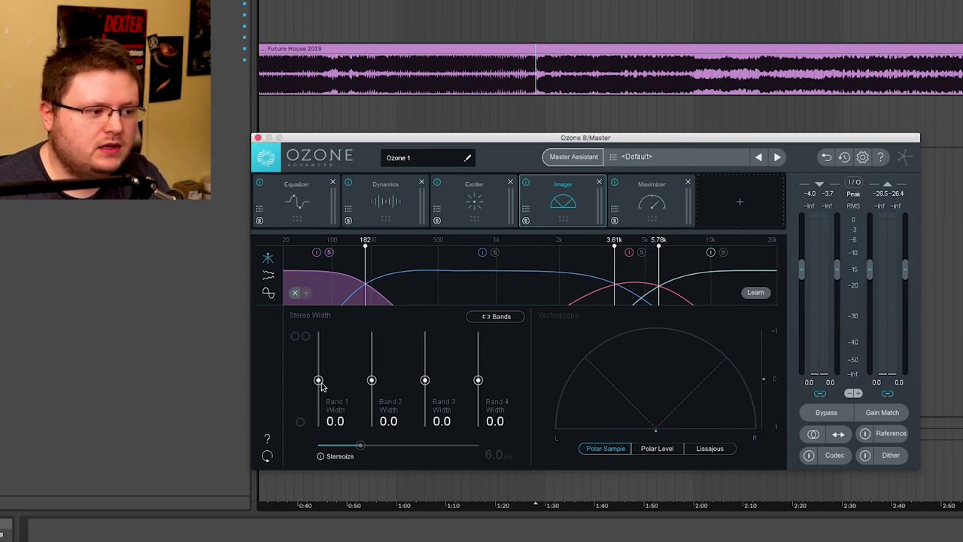
drag(317, 381, 329, 449)
key(space)
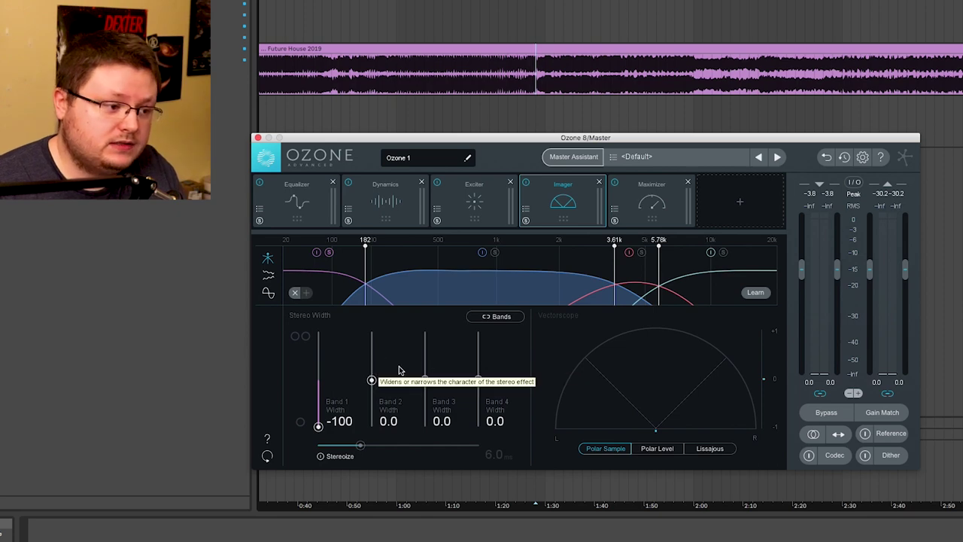
key(space)
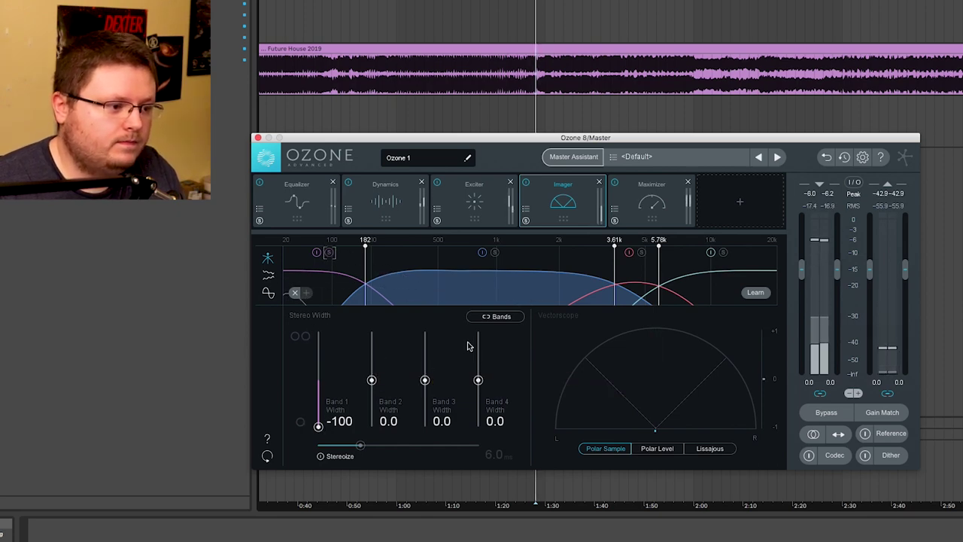
Raise Imager width to 24.1 on Band 4 and 16.5 on Bands 2 and 3
mouse_move(478, 380)
mouse_down()
mouse_move(483, 323)
mouse_move(481, 364)
mouse_move(434, 384)
mouse_move(426, 322)
mouse_move(426, 373)
mouse_move(477, 369)
mouse_up()
mouse_move(371, 380)
mouse_down()
mouse_move(374, 326)
mouse_move(374, 372)
mouse_up()
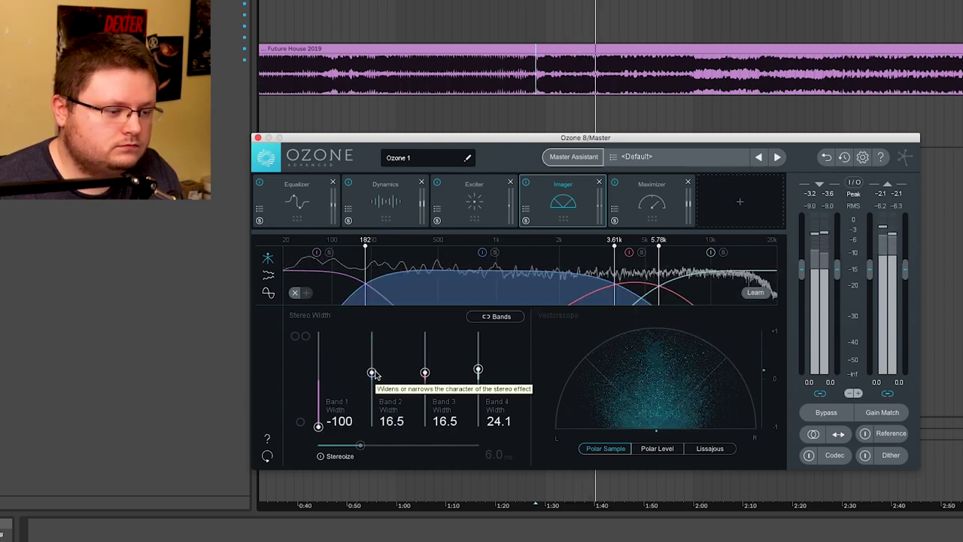